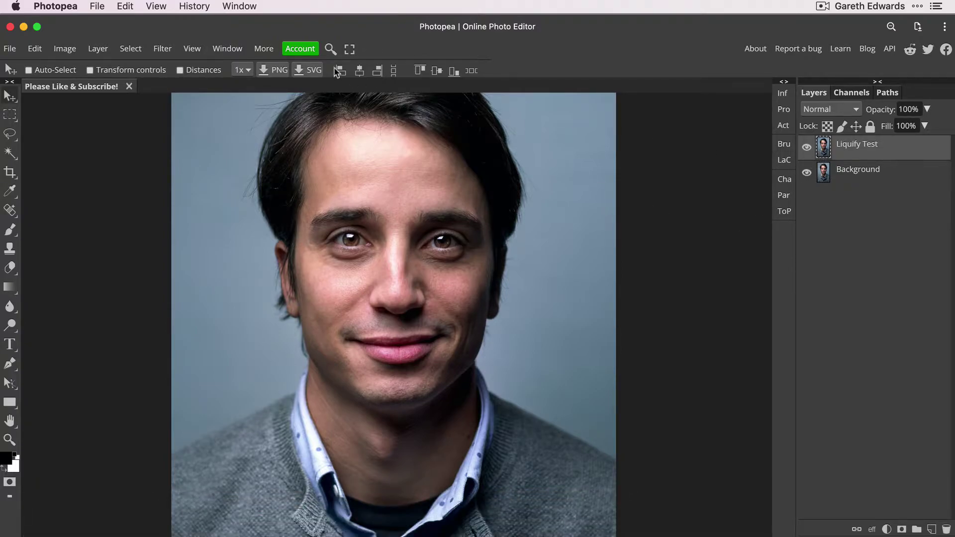
Open the Liquify filter on the Liquify Test layer
{"action": "left_click", "coordinate": [167, 52]}
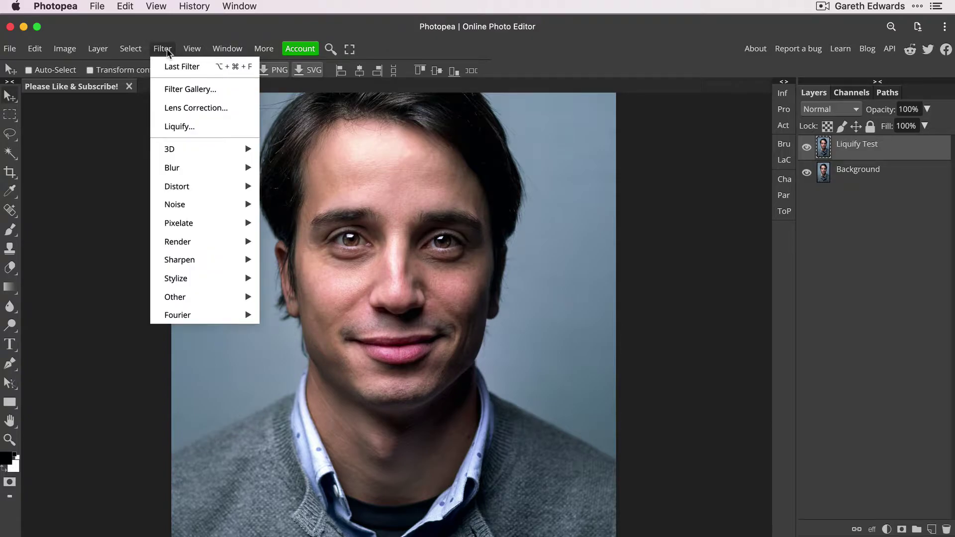
{"action": "left_click", "coordinate": [184, 128]}
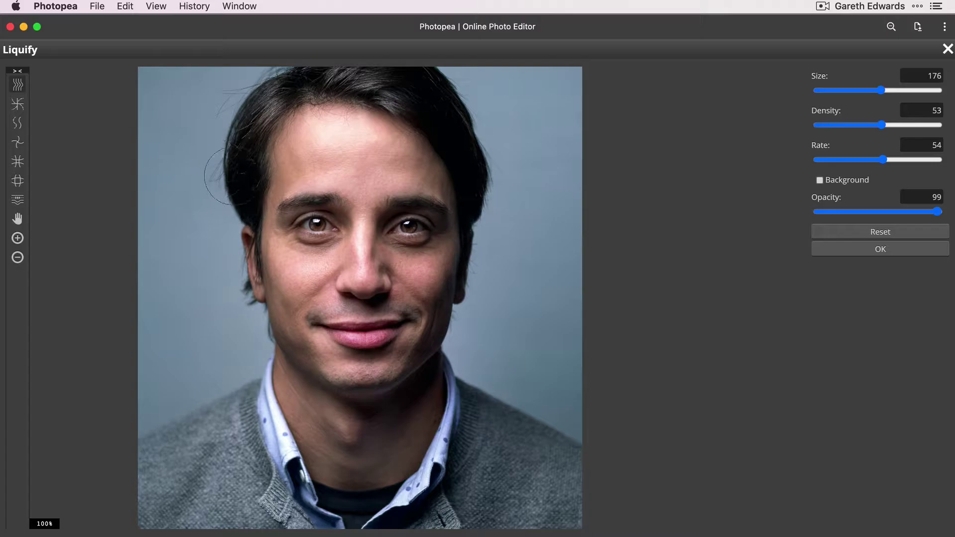
Push both corners of the mouth and the chin upward with the Forward Warp brush at size 176
{"action": "left_click_drag", "start_coordinate": [359, 197], "coordinate": [372, 189]}
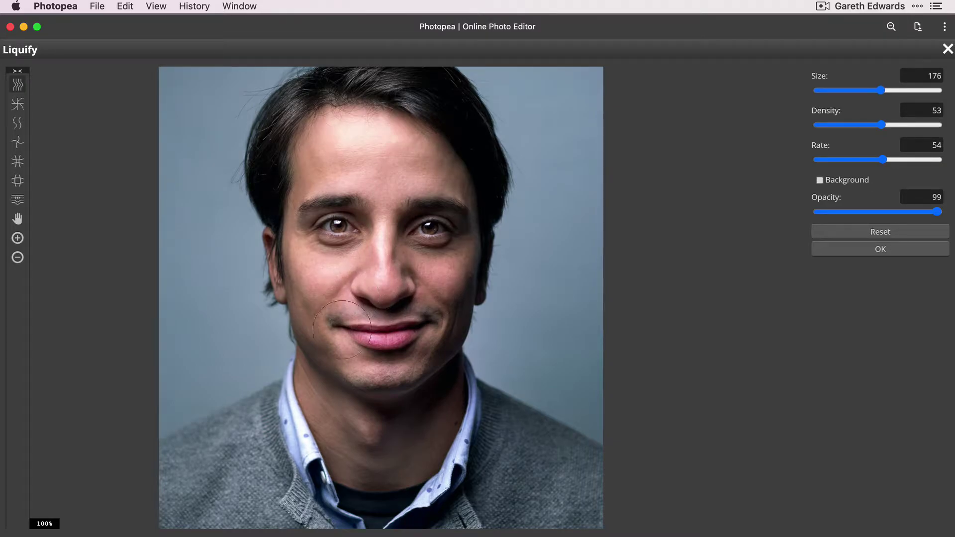
{"action": "left_click_drag", "start_coordinate": [338, 326], "coordinate": [352, 323]}
{"action": "left_click_drag", "start_coordinate": [429, 323], "coordinate": [430, 319]}
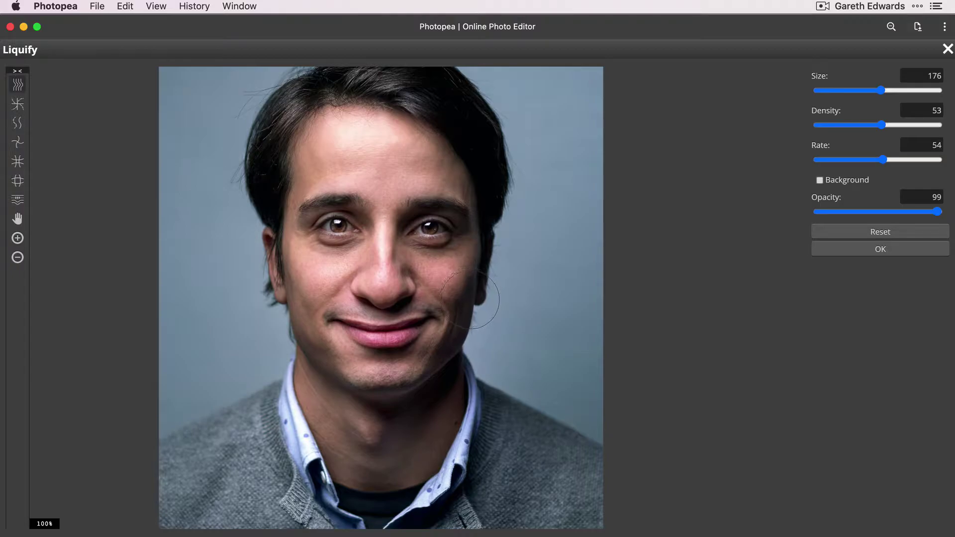
{"action": "left_click_drag", "start_coordinate": [385, 389], "coordinate": [387, 359]}
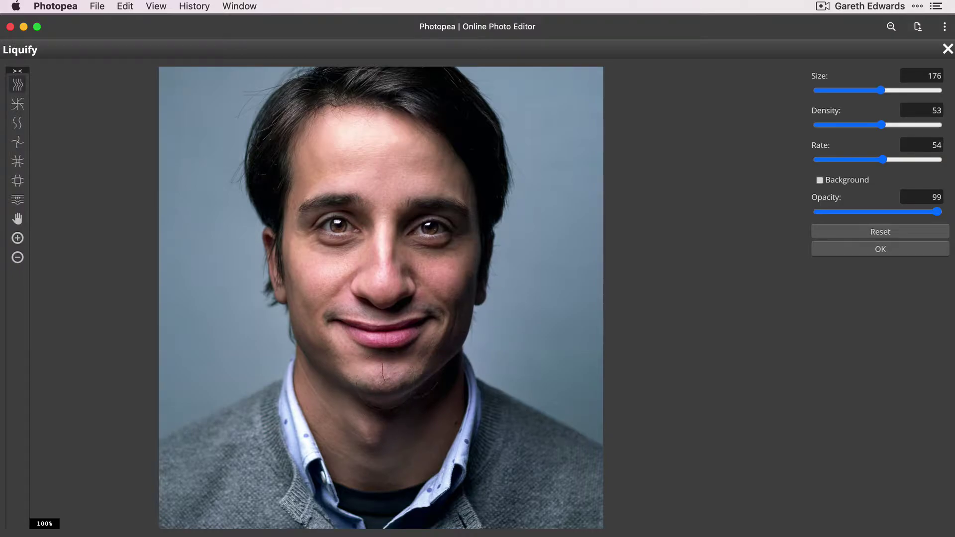
Restore the warped mouth and chin with the Reconstruct brush and reset all the distortions
{"action": "left_click", "coordinate": [19, 108]}
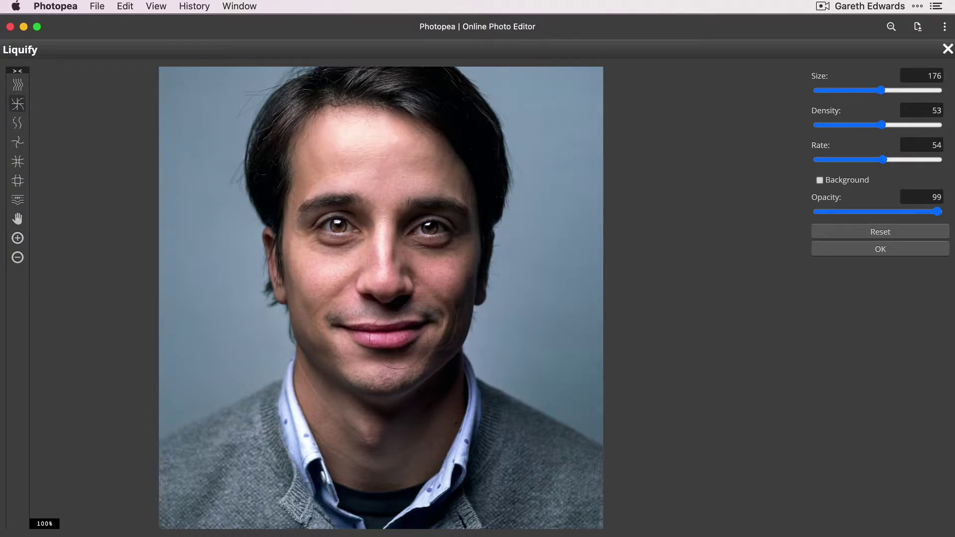
{"action": "left_click", "coordinate": [879, 233]}
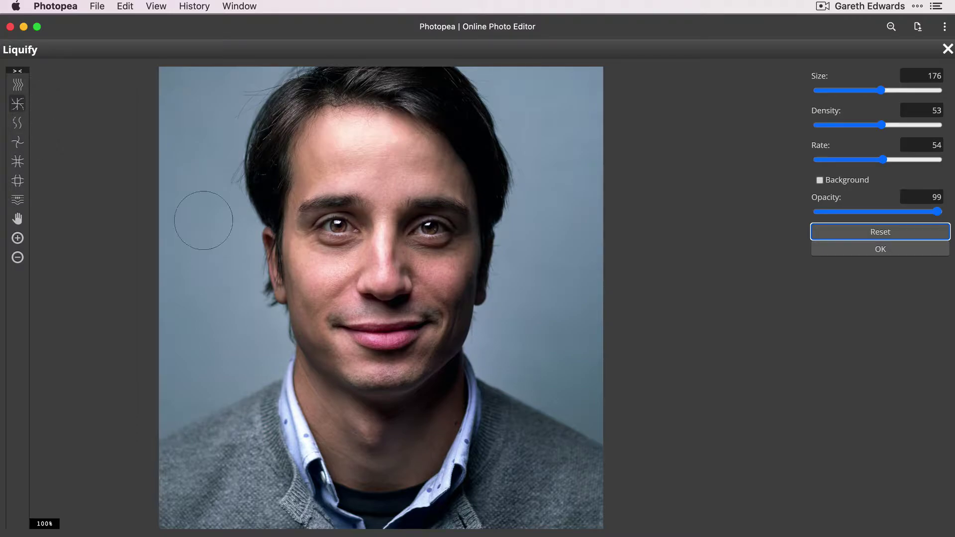
Push small bumps along the sweater's right-hand shoulder edge with the Forward Warp brush, starting at size 70
{"action": "left_click", "coordinate": [19, 124]}
{"action": "key", "text": "super+equal"}
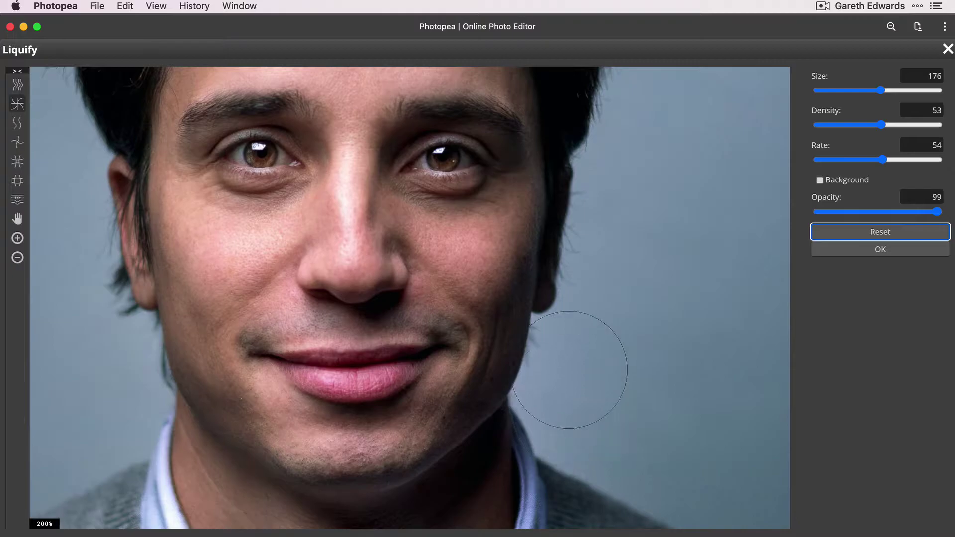
{"action": "mouse_move", "coordinate": [561, 348]}
{"action": "left_mouse_down"}
{"action": "mouse_move", "coordinate": [512, 264]}
{"action": "mouse_move", "coordinate": [535, 258]}
{"action": "mouse_move", "coordinate": [482, 239]}
{"action": "mouse_move", "coordinate": [469, 252]}
{"action": "left_mouse_up"}
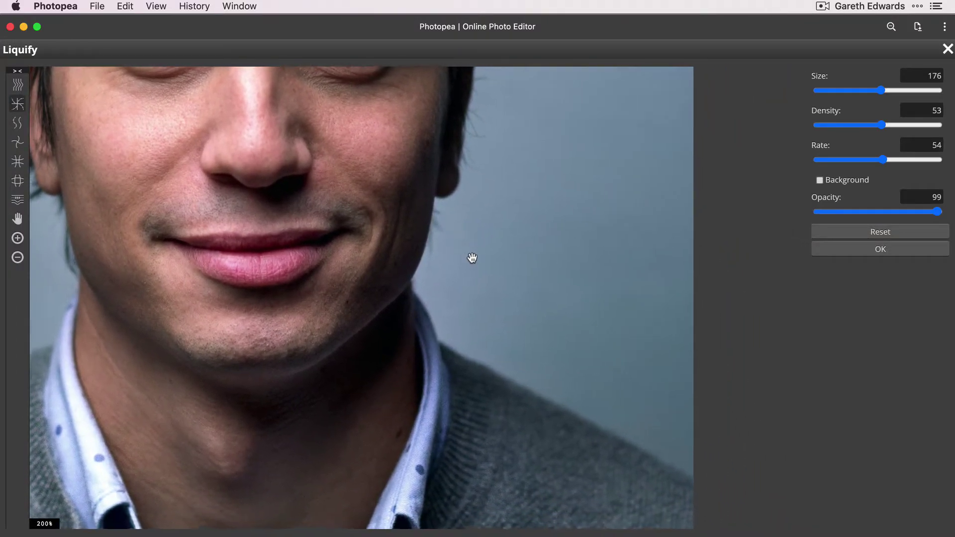
{"action": "left_click", "coordinate": [17, 84]}
{"action": "key", "text": "bracketleft"}
{"action": "key", "text": "bracketleft"}
{"action": "key", "text": "bracketleft"}
{"action": "key", "text": "bracketleft"}
{"action": "key", "text": "bracketleft"}
{"action": "key", "text": "bracketleft"}
{"action": "key", "text": "bracketleft"}
{"action": "key", "text": "bracketleft"}
{"action": "key", "text": "bracketleft"}
{"action": "key", "text": "bracketleft"}
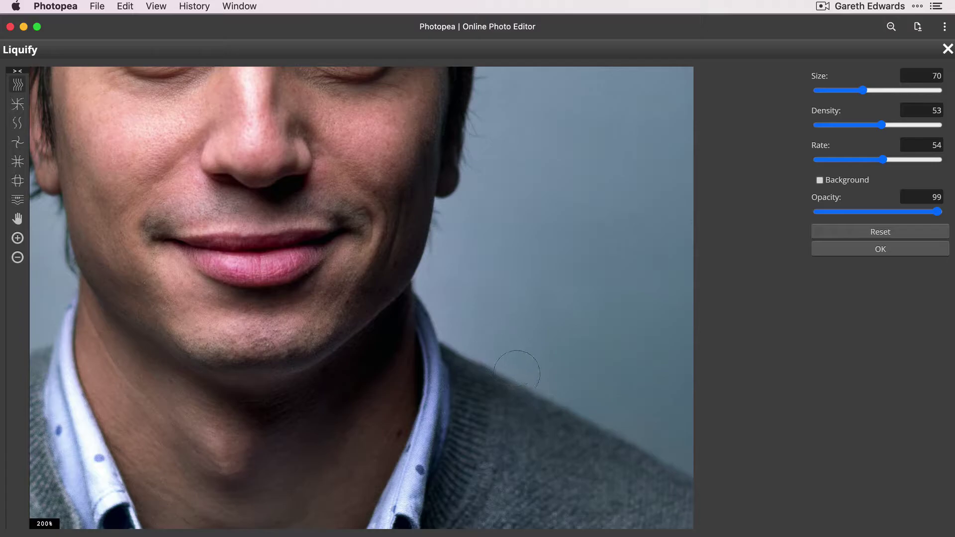
{"action": "mouse_move", "coordinate": [499, 378]}
{"action": "left_mouse_down"}
{"action": "mouse_move", "coordinate": [506, 369]}
{"action": "mouse_move", "coordinate": [528, 389]}
{"action": "left_mouse_up"}
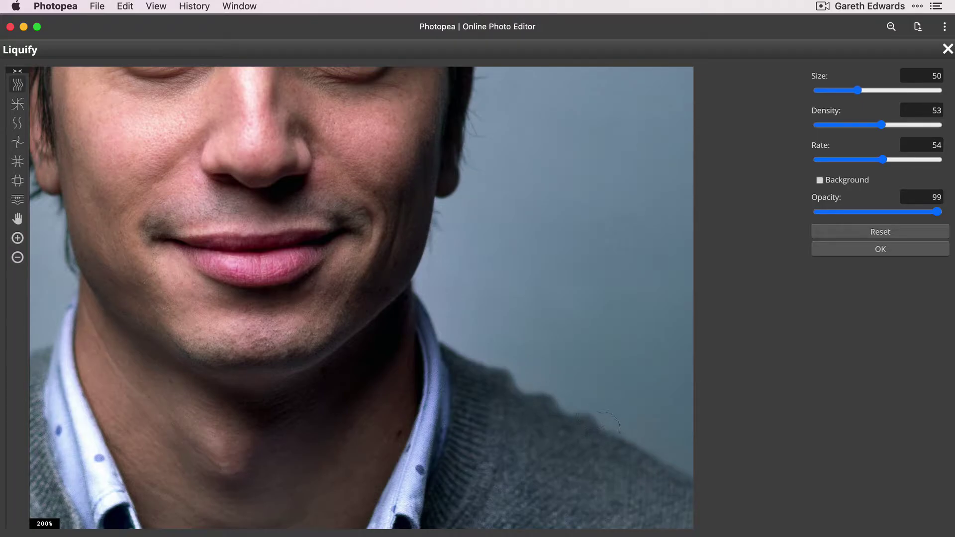
Smooth out the bumps along the shoulder edge with the Smooth brush at size 80
{"action": "key", "text": "bracketright"}
{"action": "key", "text": "bracketleft"}
{"action": "left_click", "coordinate": [17, 122]}
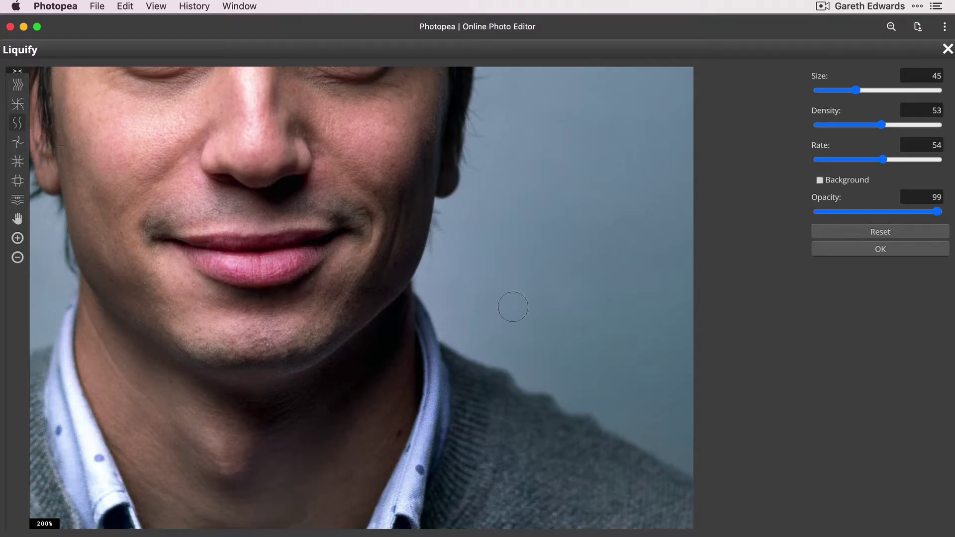
{"action": "key", "text": "bracketright"}
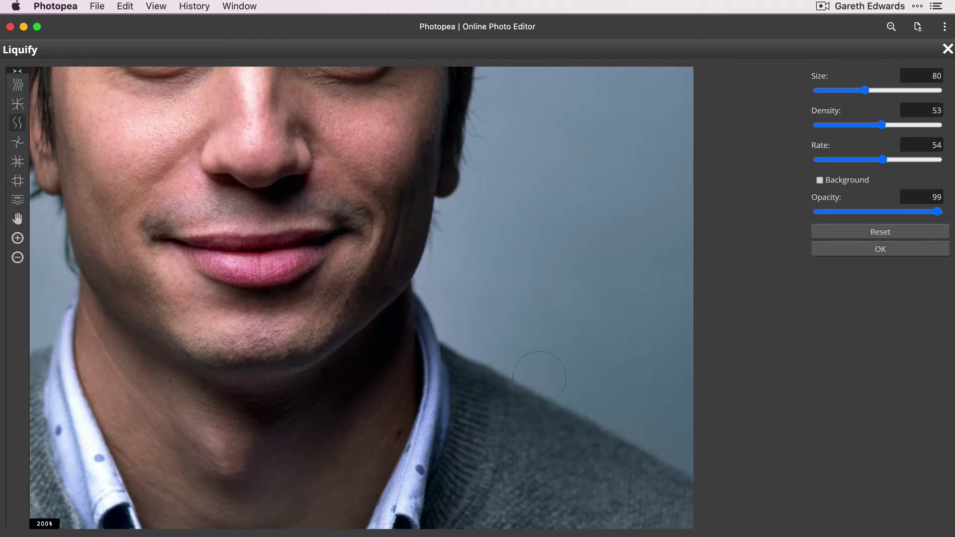
Twirl the nose and the left-hand eye with the Twirl brush at size 266
{"action": "mouse_move", "coordinate": [301, 217]}
{"action": "left_mouse_down"}
{"action": "mouse_move", "coordinate": [496, 290]}
{"action": "mouse_move", "coordinate": [473, 292]}
{"action": "left_mouse_up"}
{"action": "scroll", "coordinate": [473, 307], "scroll_direction": "down", "scroll_amount": 2}
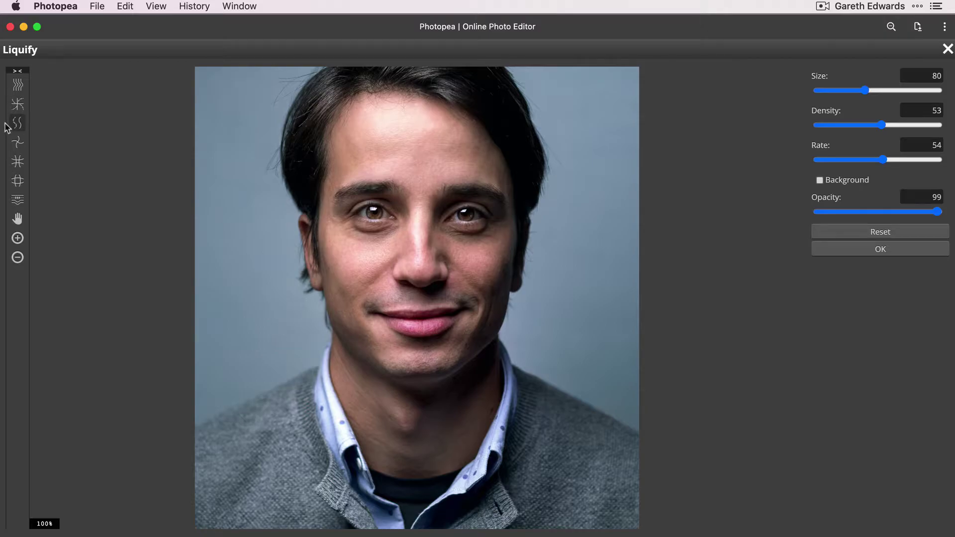
{"action": "mouse_move", "coordinate": [519, 325]}
{"action": "left_mouse_down"}
{"action": "mouse_move", "coordinate": [473, 315]}
{"action": "mouse_move", "coordinate": [467, 340]}
{"action": "left_mouse_up"}
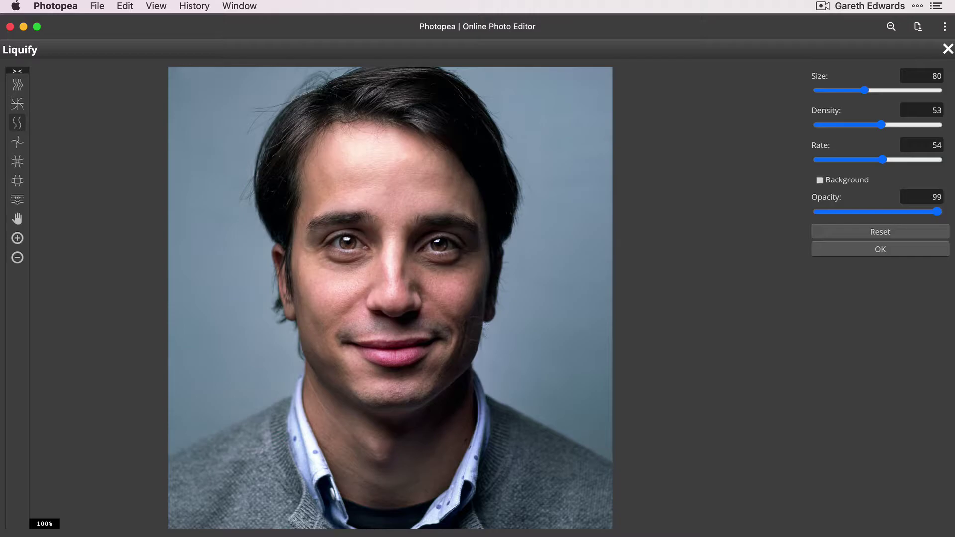
{"action": "left_click", "coordinate": [18, 144]}
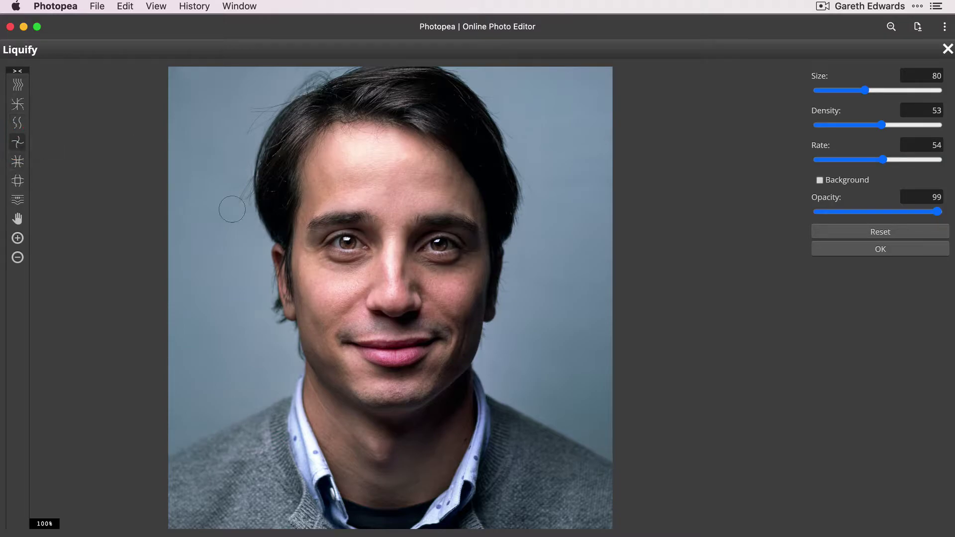
{"action": "left_click_drag", "start_coordinate": [867, 92], "coordinate": [891, 94]}
{"action": "left_click_drag", "start_coordinate": [393, 298], "coordinate": [393, 299]}
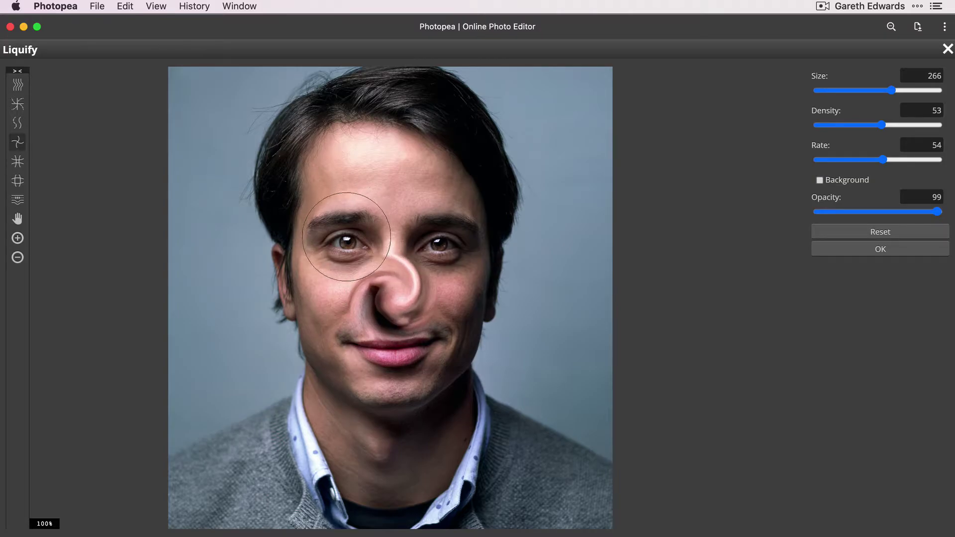
{"action": "left_click_drag", "start_coordinate": [345, 238], "coordinate": [345, 239]}
Twirl the right-hand eye and the mouth with the brush enlarged to size 350, and reset the distortions
{"action": "key", "text": "bracketright"}
{"action": "key", "text": "bracketright"}
{"action": "key", "text": "bracketright"}
{"action": "left_click_drag", "start_coordinate": [438, 239], "coordinate": [438, 239]}
{"action": "left_click_drag", "start_coordinate": [391, 358], "coordinate": [391, 358]}
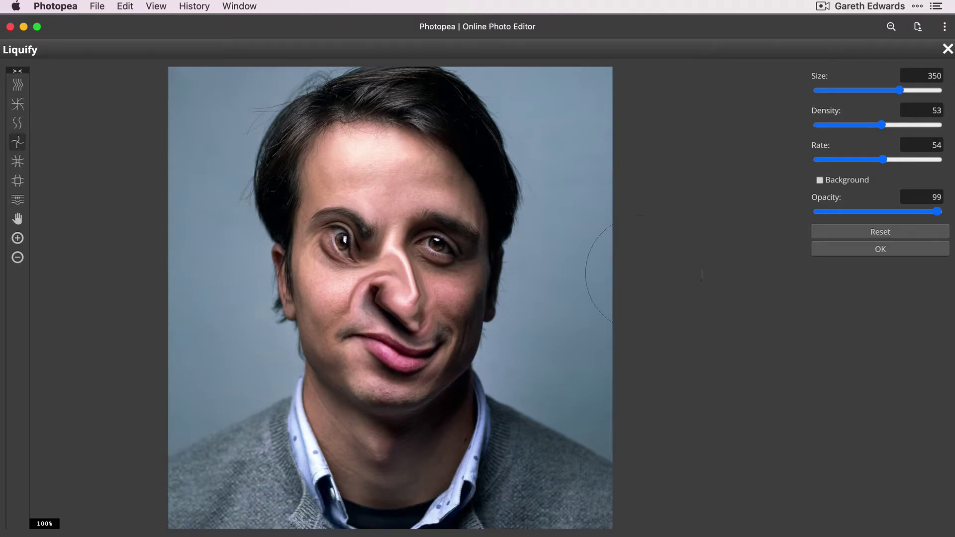
{"action": "left_click", "coordinate": [860, 235]}
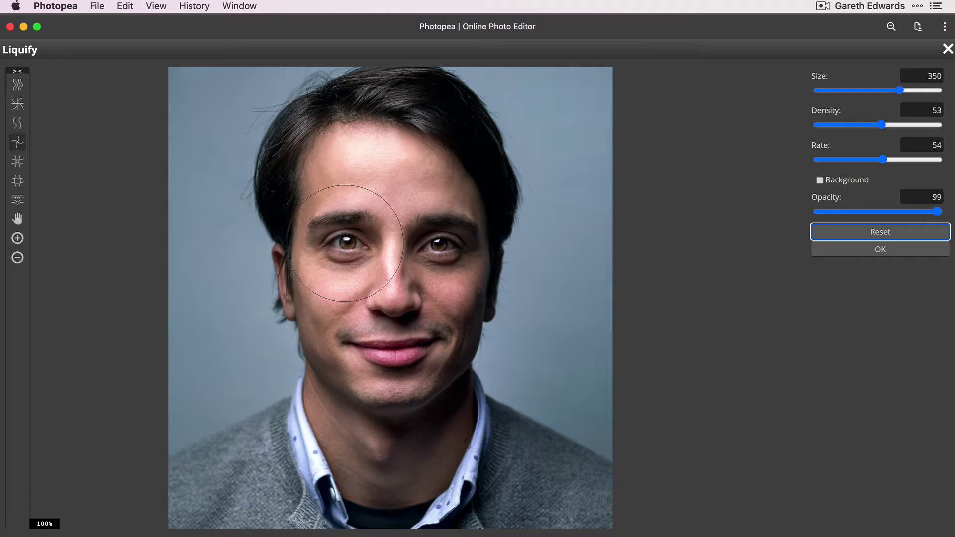
Twirl both eyes at brush size 350, reversing the twirl direction on the left-hand eye, and reset the distortions
{"action": "left_click", "coordinate": [345, 241]}
{"action": "left_click_drag", "start_coordinate": [345, 242], "coordinate": [345, 242]}
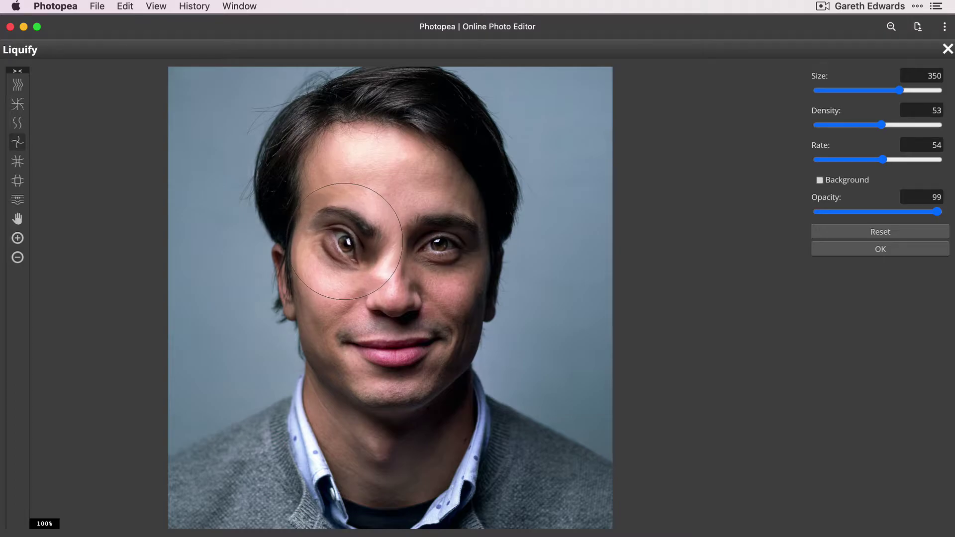
{"action": "left_click_drag", "start_coordinate": [343, 243], "coordinate": [344, 241]}
{"action": "left_click_drag", "start_coordinate": [431, 239], "coordinate": [434, 249]}
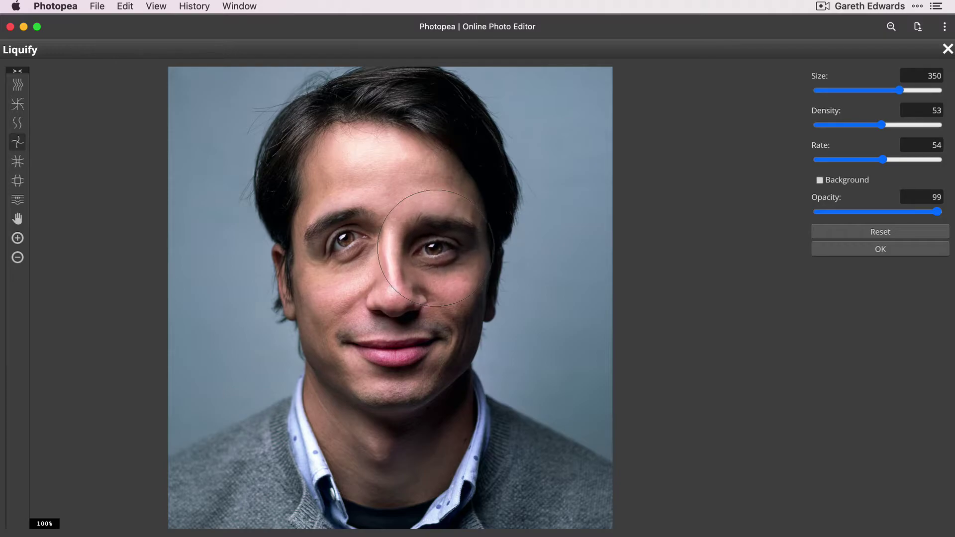
{"action": "left_click", "coordinate": [844, 232]}
Shrink both eyes with the Pucker brush at size 350
{"action": "left_click", "coordinate": [18, 163]}
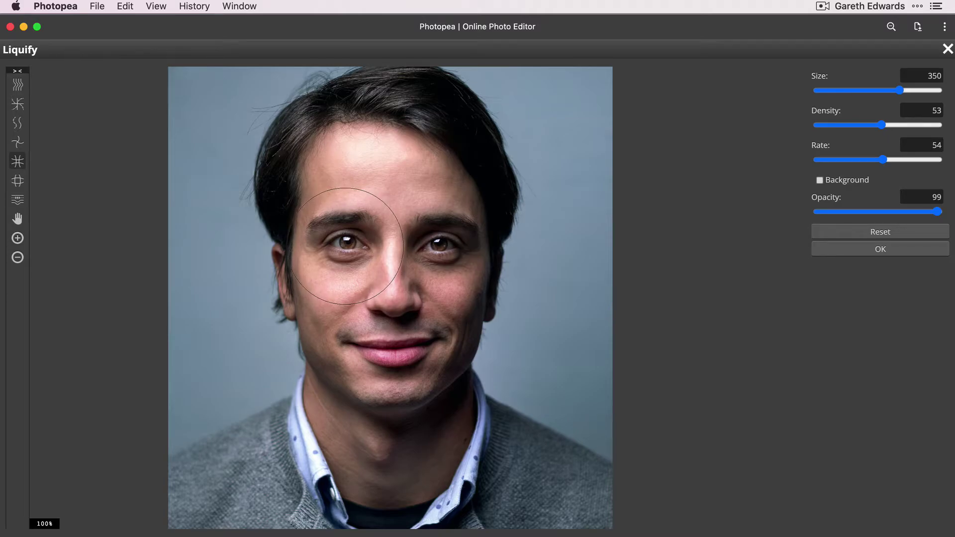
{"action": "left_click", "coordinate": [345, 246]}
{"action": "left_click_drag", "start_coordinate": [344, 245], "coordinate": [346, 245]}
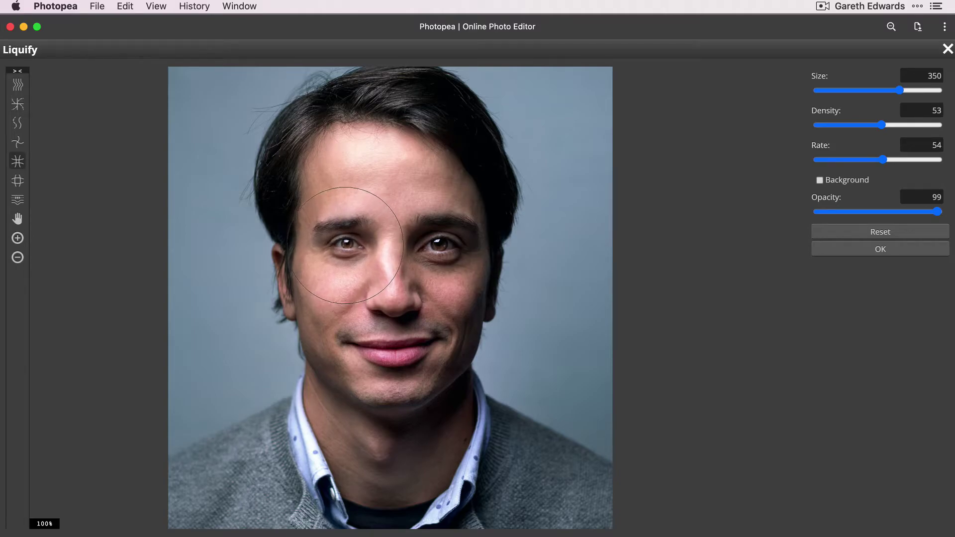
{"action": "left_click_drag", "start_coordinate": [441, 245], "coordinate": [441, 245]}
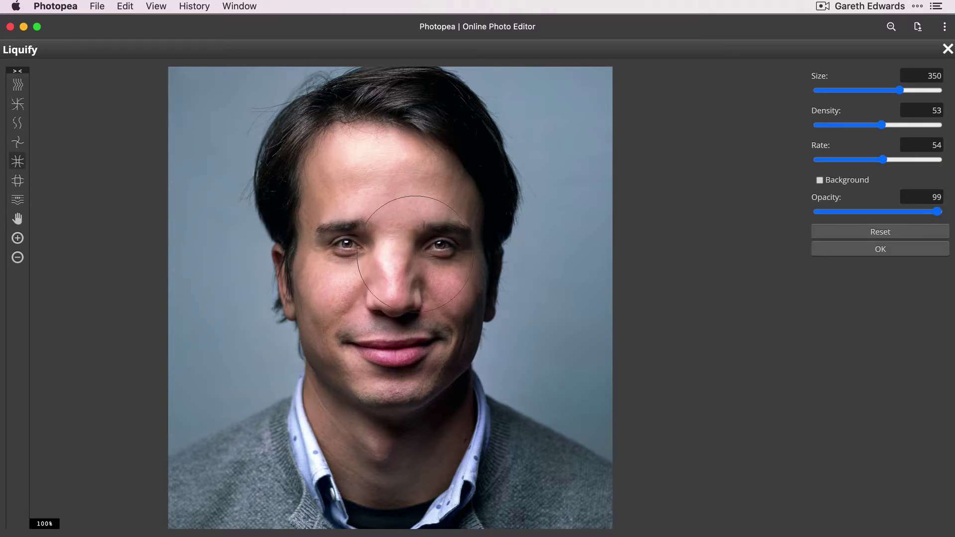
Enlarge the nose and mouth with the Bloat brush at size 350 and reset the distortions
{"action": "left_click", "coordinate": [18, 182]}
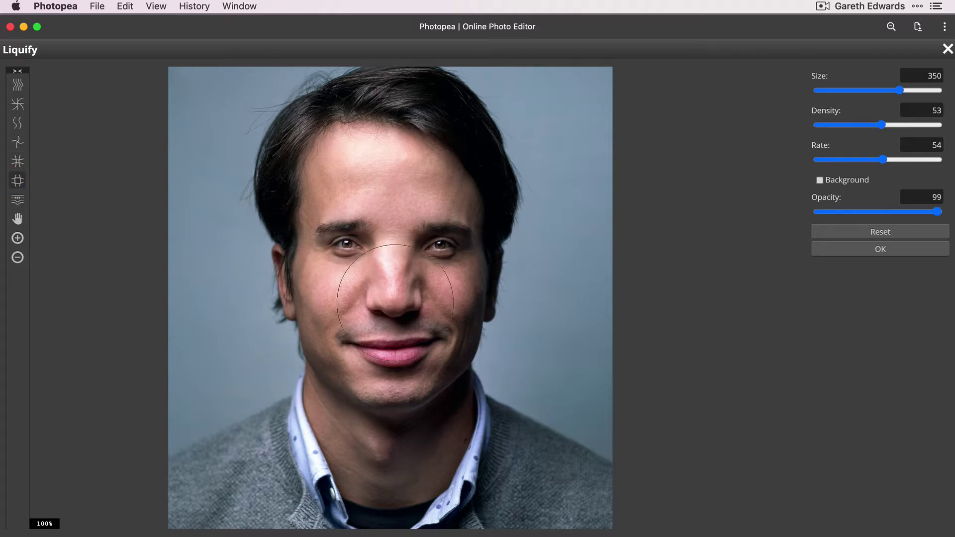
{"action": "mouse_move", "coordinate": [394, 297]}
{"action": "left_mouse_down"}
{"action": "mouse_move", "coordinate": [397, 307]}
{"action": "mouse_move", "coordinate": [375, 223]}
{"action": "mouse_move", "coordinate": [402, 289]}
{"action": "mouse_move", "coordinate": [393, 290]}
{"action": "mouse_move", "coordinate": [393, 357]}
{"action": "mouse_move", "coordinate": [378, 229]}
{"action": "mouse_move", "coordinate": [499, 294]}
{"action": "left_mouse_up"}
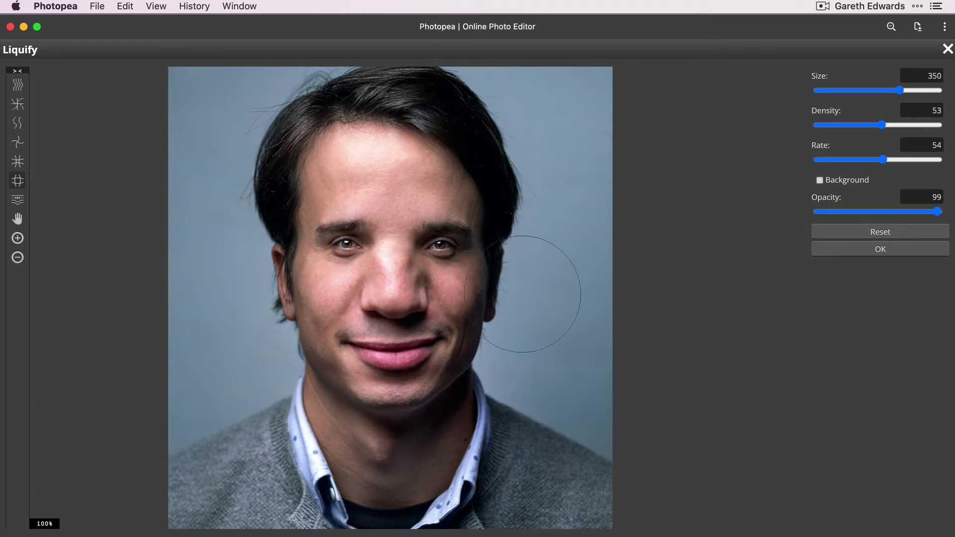
{"action": "left_click", "coordinate": [831, 237]}
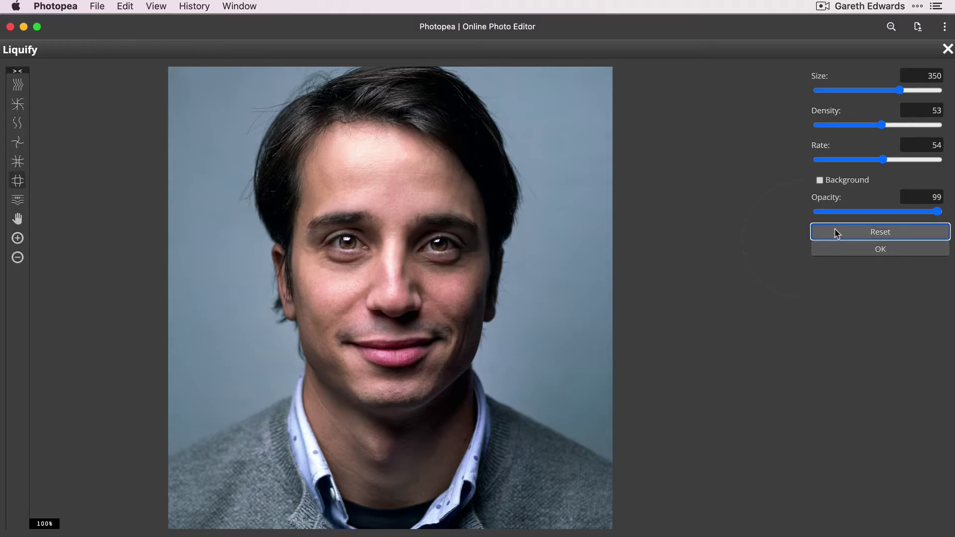
Push the left-hand side of the hair and ear inward with downward Push Left strokes at brush size 199
{"action": "left_click", "coordinate": [22, 203]}
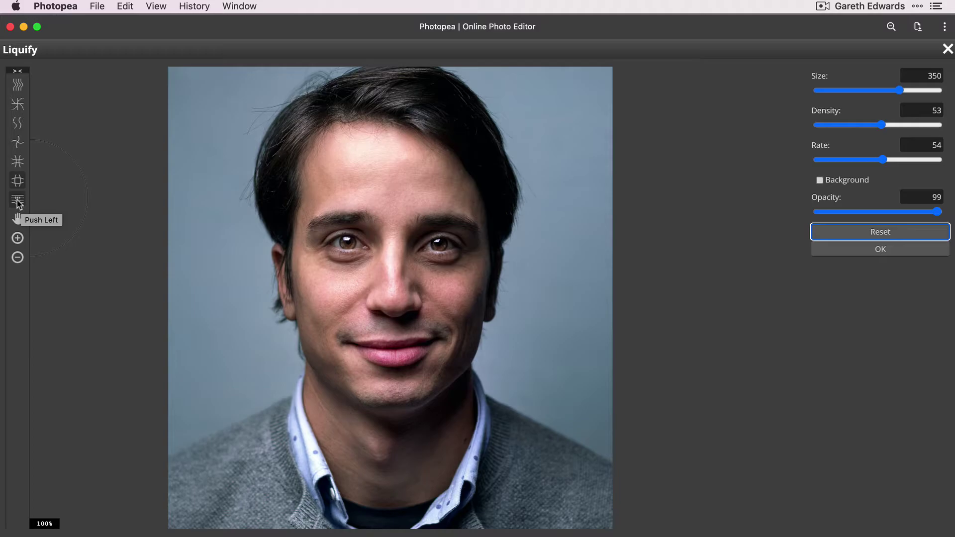
{"action": "left_click", "coordinate": [18, 201]}
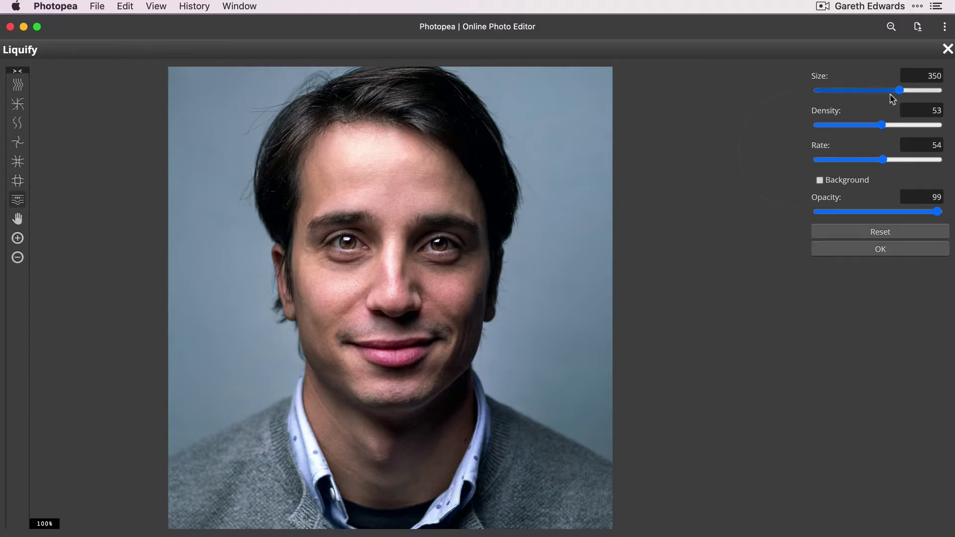
{"action": "left_click_drag", "start_coordinate": [884, 93], "coordinate": [884, 91]}
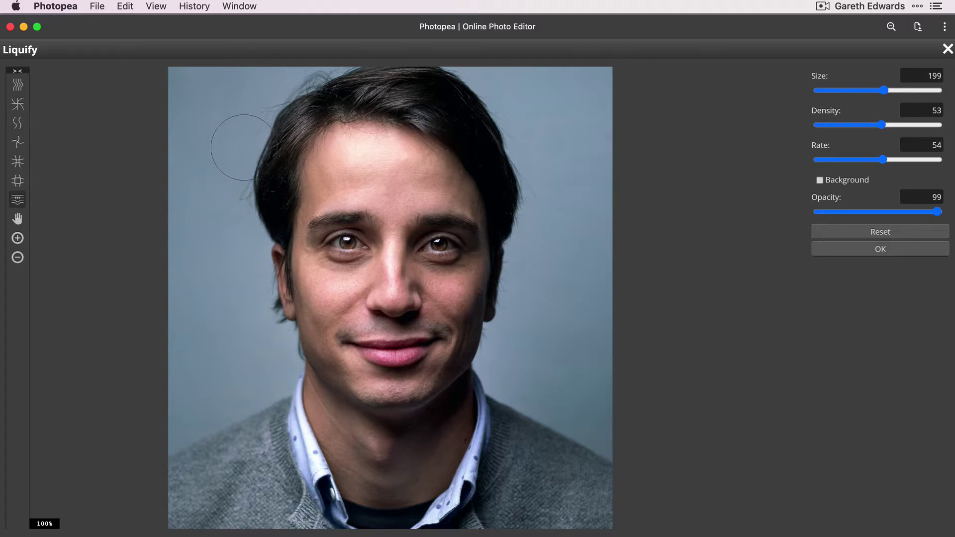
{"action": "left_click_drag", "start_coordinate": [248, 178], "coordinate": [251, 365]}
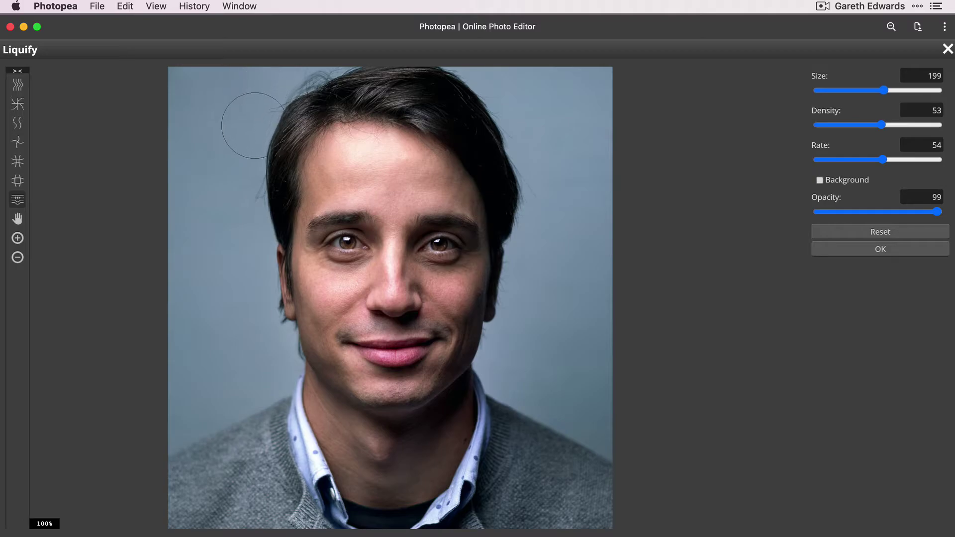
{"action": "left_click_drag", "start_coordinate": [254, 151], "coordinate": [249, 340]}
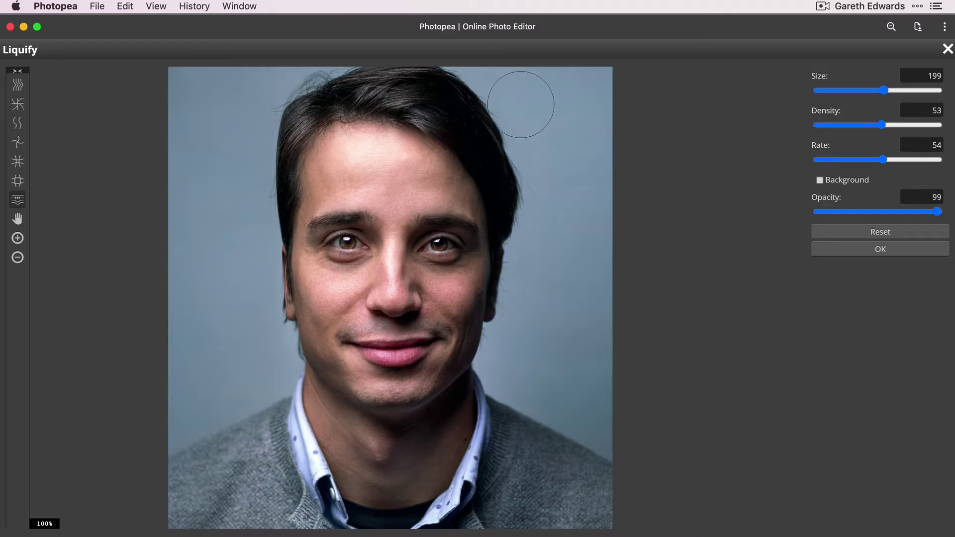
Push the right-hand side of the hair outward with a downward Push Left stroke and inward with repeated upward strokes
{"action": "mouse_move", "coordinate": [521, 149]}
{"action": "left_mouse_down"}
{"action": "mouse_move", "coordinate": [519, 226]}
{"action": "mouse_move", "coordinate": [521, 192]}
{"action": "mouse_move", "coordinate": [547, 206]}
{"action": "left_mouse_up"}
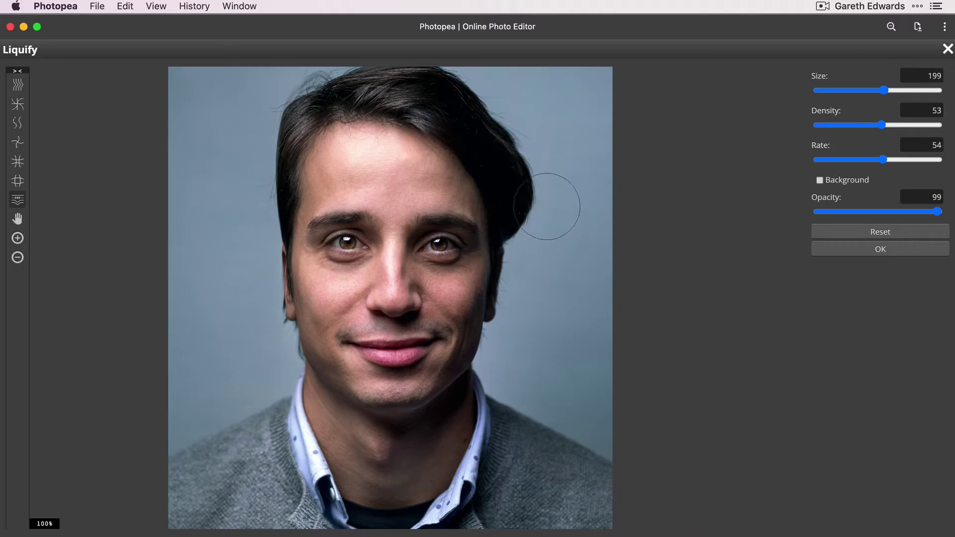
{"action": "mouse_move", "coordinate": [517, 333]}
{"action": "left_mouse_down"}
{"action": "mouse_move", "coordinate": [516, 113]}
{"action": "mouse_move", "coordinate": [517, 84]}
{"action": "left_mouse_up"}
{"action": "mouse_move", "coordinate": [518, 249]}
{"action": "left_mouse_down"}
{"action": "mouse_move", "coordinate": [529, 159]}
{"action": "mouse_move", "coordinate": [518, 111]}
{"action": "left_mouse_up"}
{"action": "left_click_drag", "start_coordinate": [520, 227], "coordinate": [522, 85]}
{"action": "left_click_drag", "start_coordinate": [524, 214], "coordinate": [527, 128]}
{"action": "left_click_drag", "start_coordinate": [518, 205], "coordinate": [520, 118]}
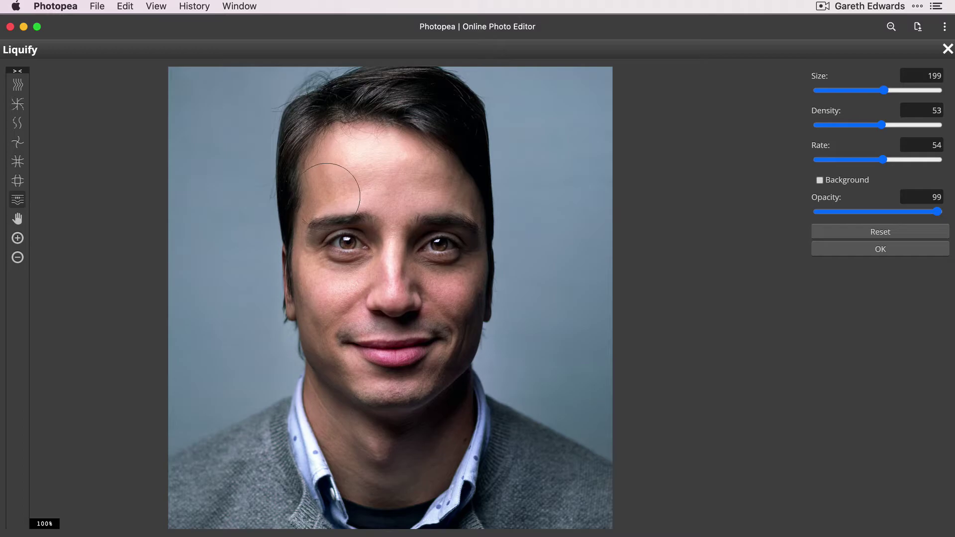
Warp the area between nose and upper lip downward into a curved smile with the Push Left brush
{"action": "mouse_move", "coordinate": [395, 333]}
{"action": "left_mouse_down"}
{"action": "mouse_move", "coordinate": [378, 351]}
{"action": "mouse_move", "coordinate": [407, 347]}
{"action": "mouse_move", "coordinate": [376, 354]}
{"action": "mouse_move", "coordinate": [395, 349]}
{"action": "mouse_move", "coordinate": [384, 348]}
{"action": "left_mouse_up"}
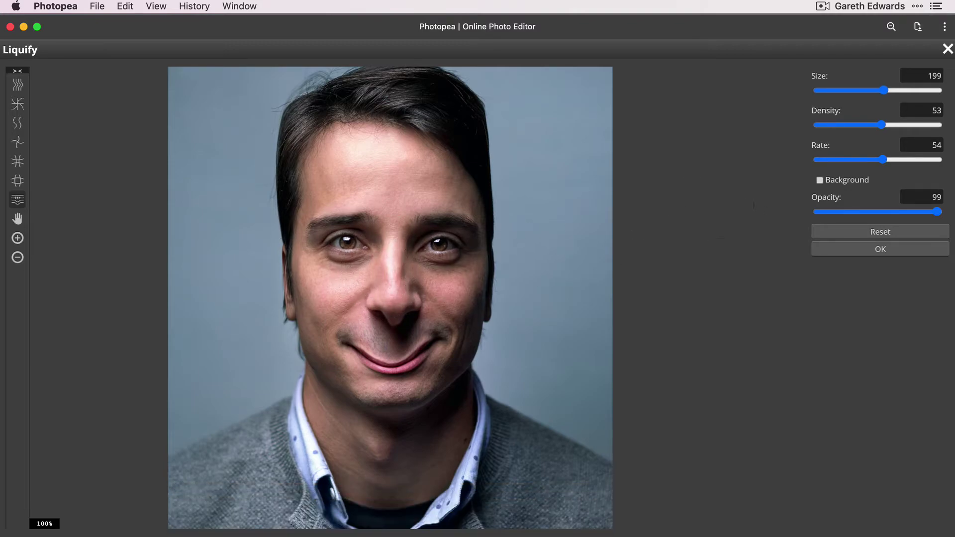
Reset the Liquify distortions and reposition the portrait in the preview with the Hand tool and the Warp tool active
{"action": "left_click", "coordinate": [822, 233]}
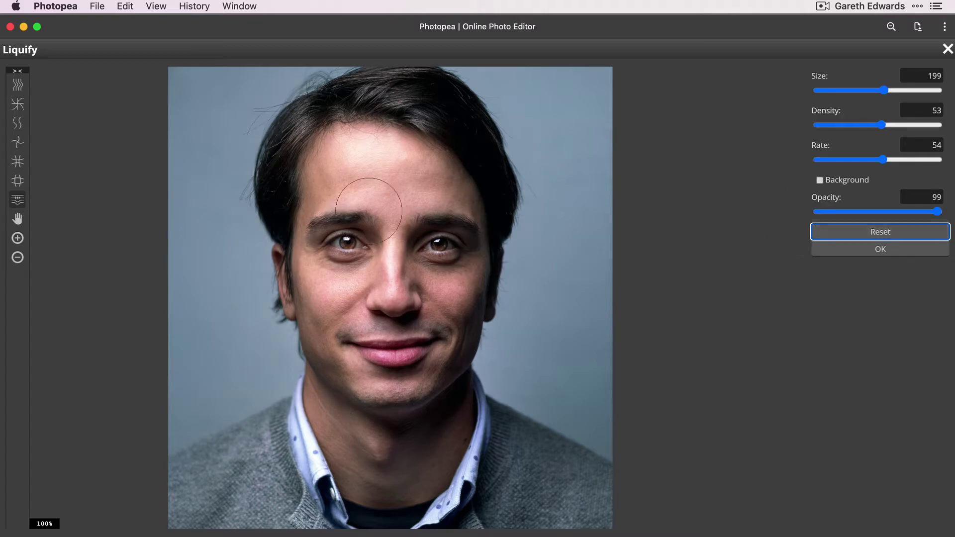
{"action": "left_click", "coordinate": [18, 219]}
{"action": "mouse_move", "coordinate": [333, 298]}
{"action": "left_mouse_down"}
{"action": "mouse_move", "coordinate": [351, 279]}
{"action": "mouse_move", "coordinate": [350, 297]}
{"action": "left_mouse_up"}
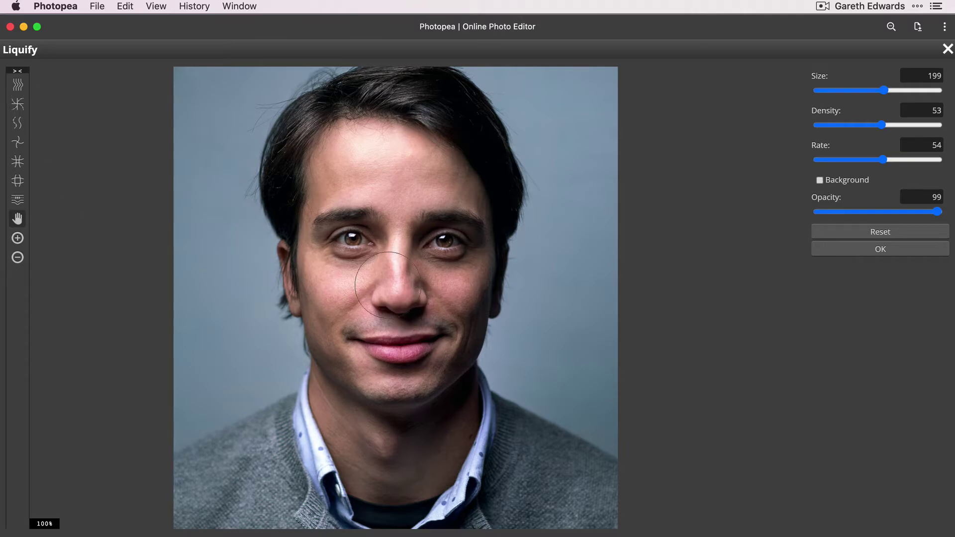
{"action": "left_click", "coordinate": [17, 85]}
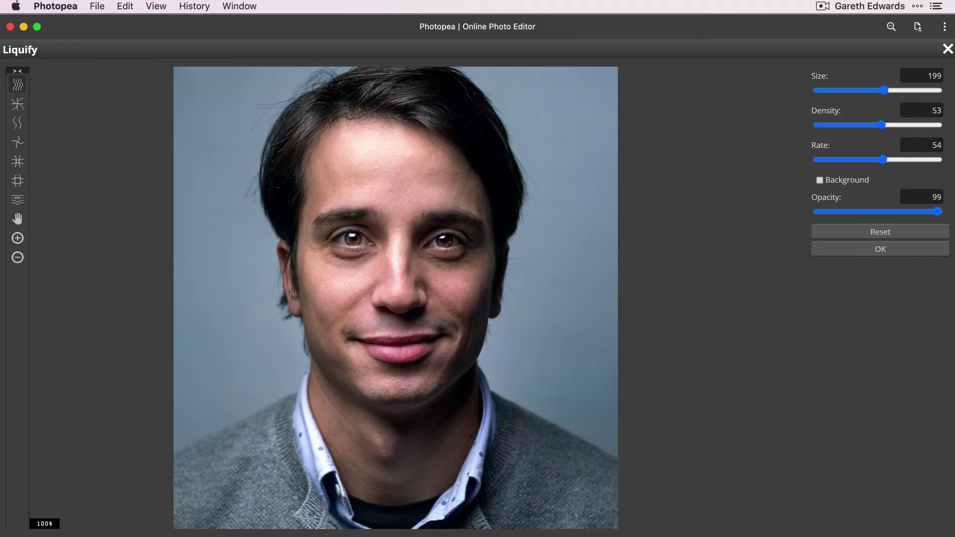
{"action": "mouse_move", "coordinate": [414, 286]}
{"action": "left_mouse_down"}
{"action": "mouse_move", "coordinate": [394, 270]}
{"action": "mouse_move", "coordinate": [419, 260]}
{"action": "mouse_move", "coordinate": [405, 288]}
{"action": "mouse_move", "coordinate": [415, 300]}
{"action": "left_mouse_up"}
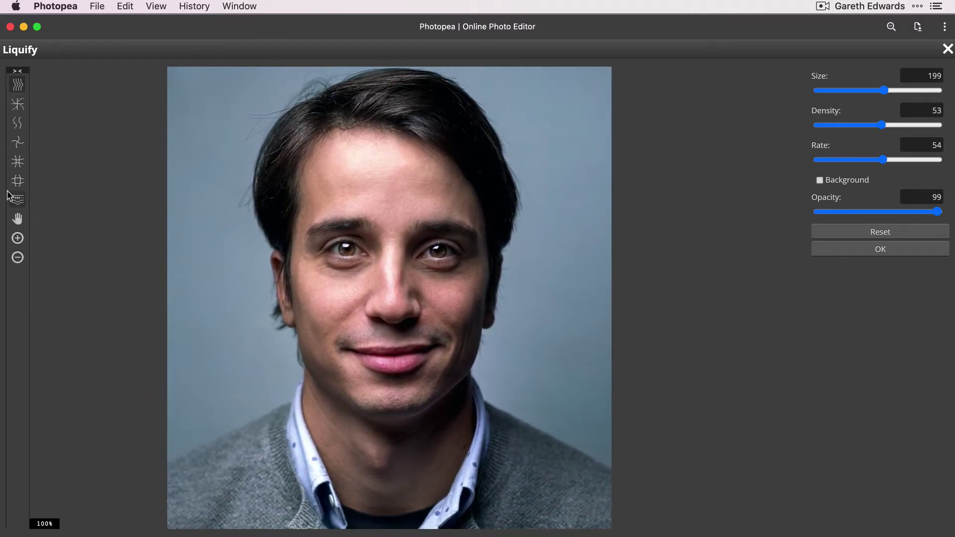
Zoom in on the face to 200% and zoom back out to 100%
{"action": "left_click", "coordinate": [19, 242]}
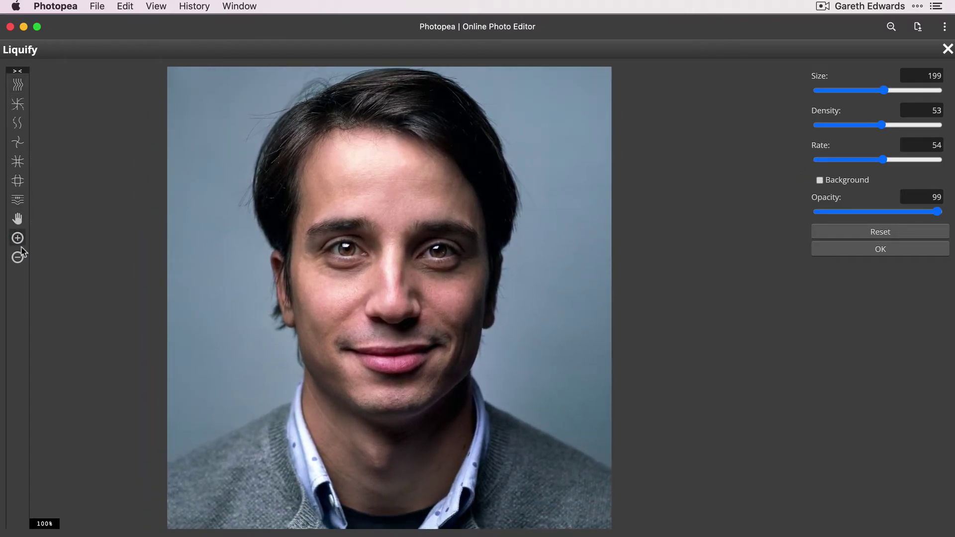
{"action": "left_click", "coordinate": [390, 322]}
{"action": "left_click", "coordinate": [17, 257]}
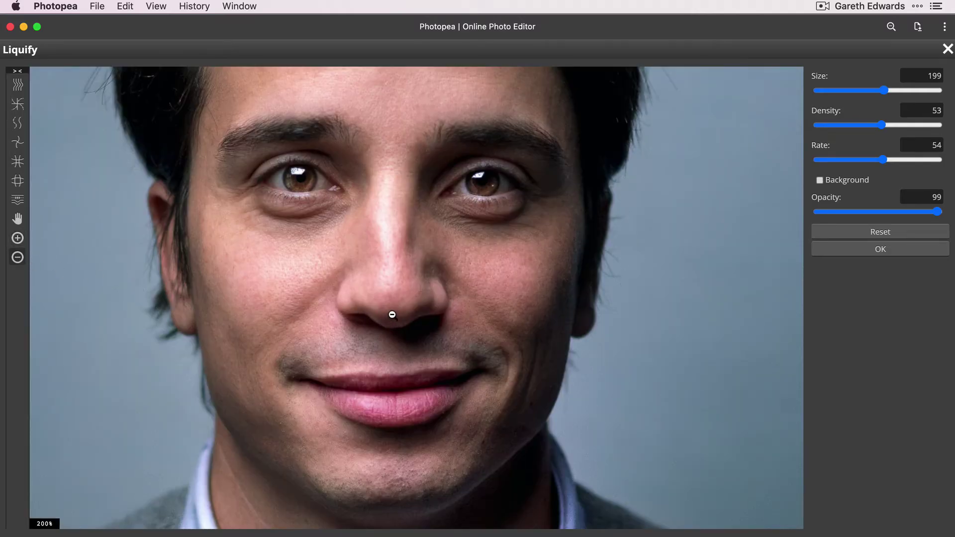
{"action": "left_click", "coordinate": [392, 315]}
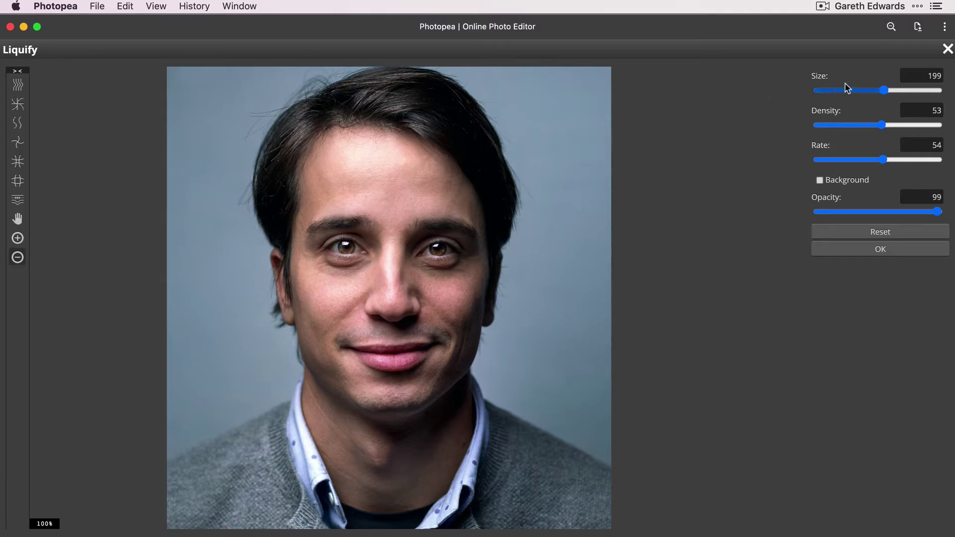
Set the brush size to 180 and the density to 5, and reset the stray distortion on the right-hand shoulder
{"action": "left_click", "coordinate": [885, 92]}
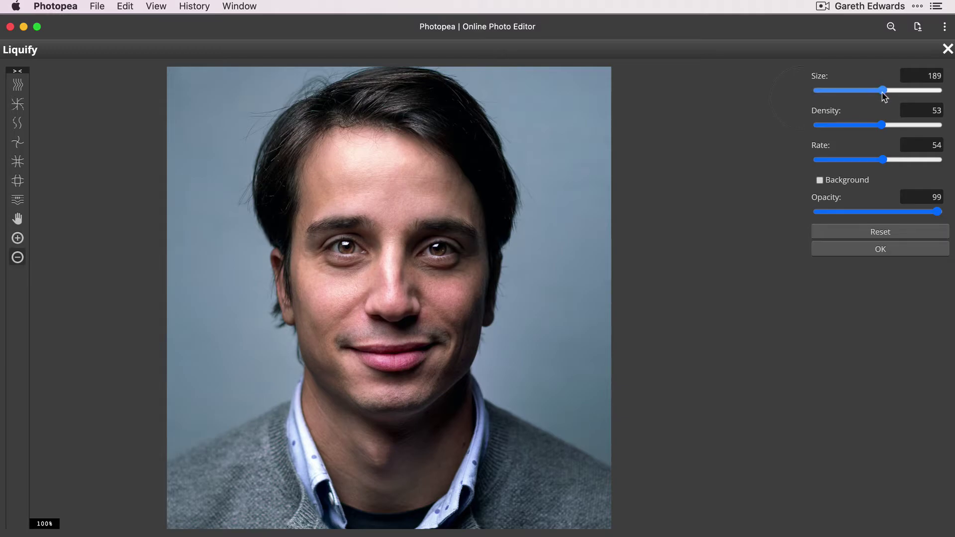
{"action": "left_click_drag", "start_coordinate": [884, 92], "coordinate": [892, 92]}
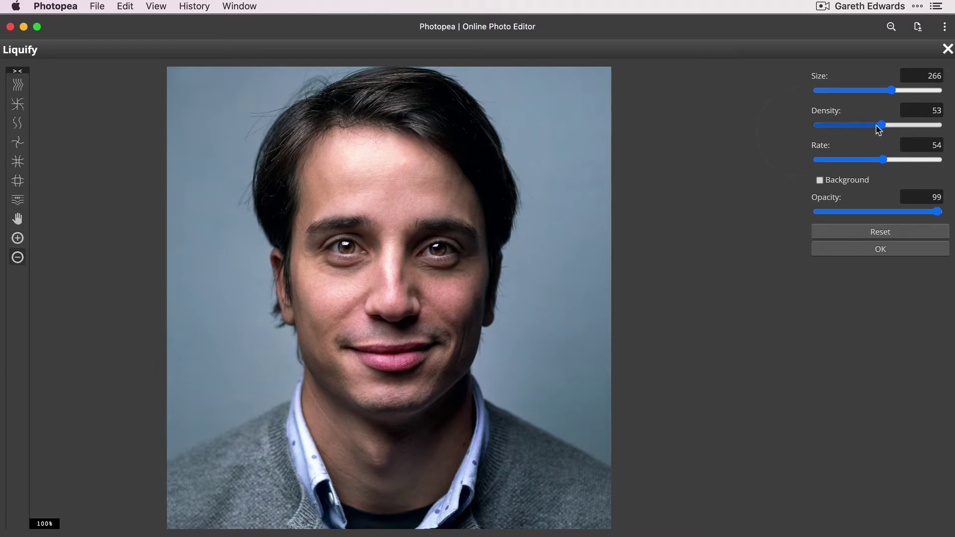
{"action": "left_click_drag", "start_coordinate": [892, 93], "coordinate": [882, 99]}
{"action": "left_click", "coordinate": [823, 125]}
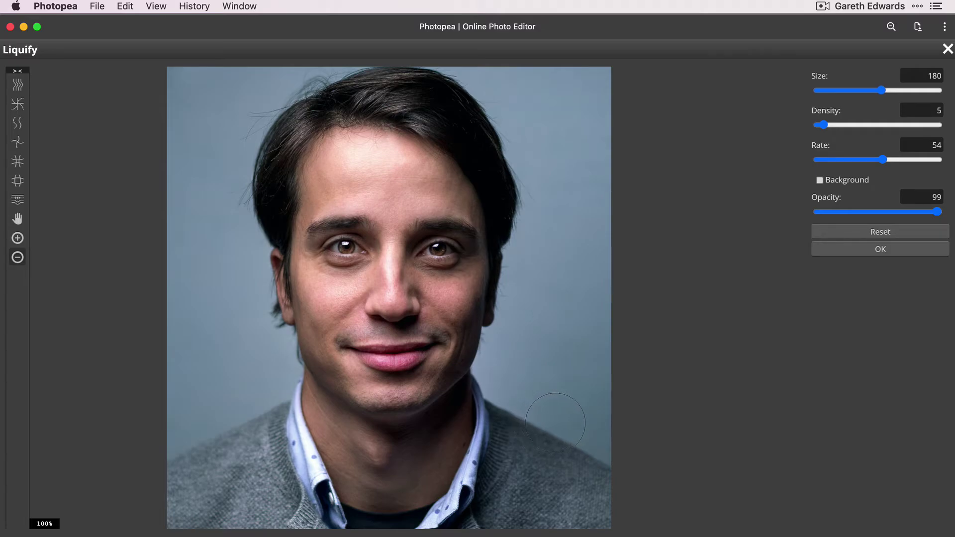
{"action": "left_click", "coordinate": [533, 439]}
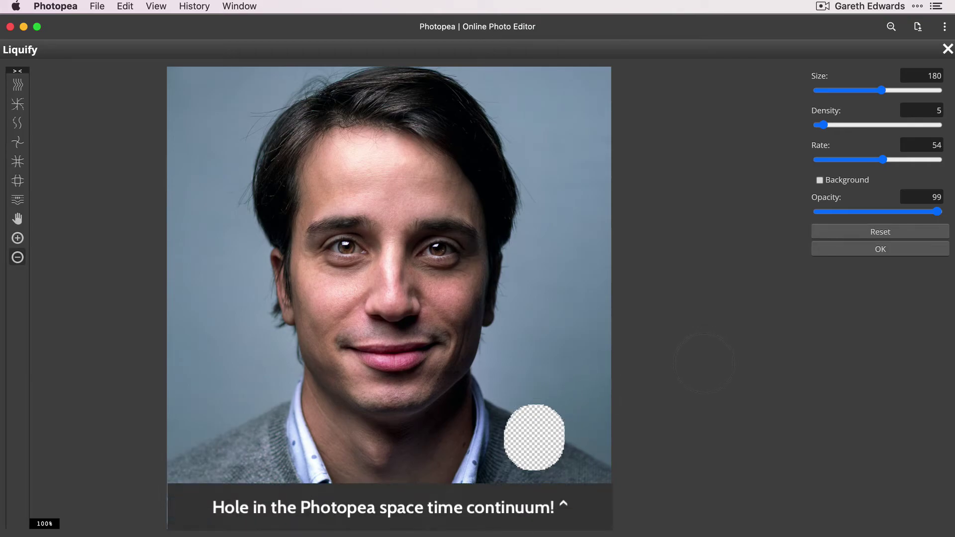
{"action": "left_click", "coordinate": [876, 231]}
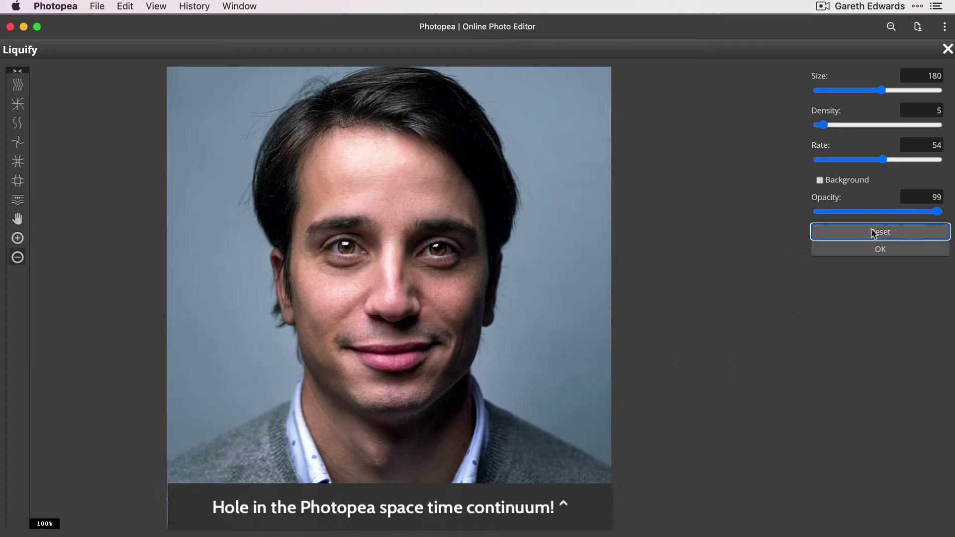
Pull the right-hand shoulder upward with the Warp brush into narrow spikes at density 5 and a broad peak at density 91
{"action": "left_click", "coordinate": [88, 101]}
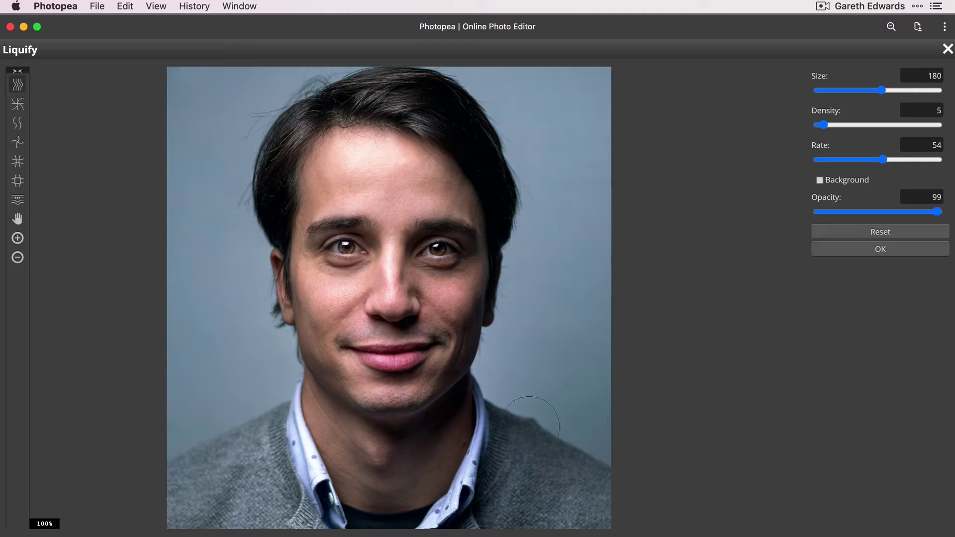
{"action": "left_click_drag", "start_coordinate": [531, 419], "coordinate": [542, 389]}
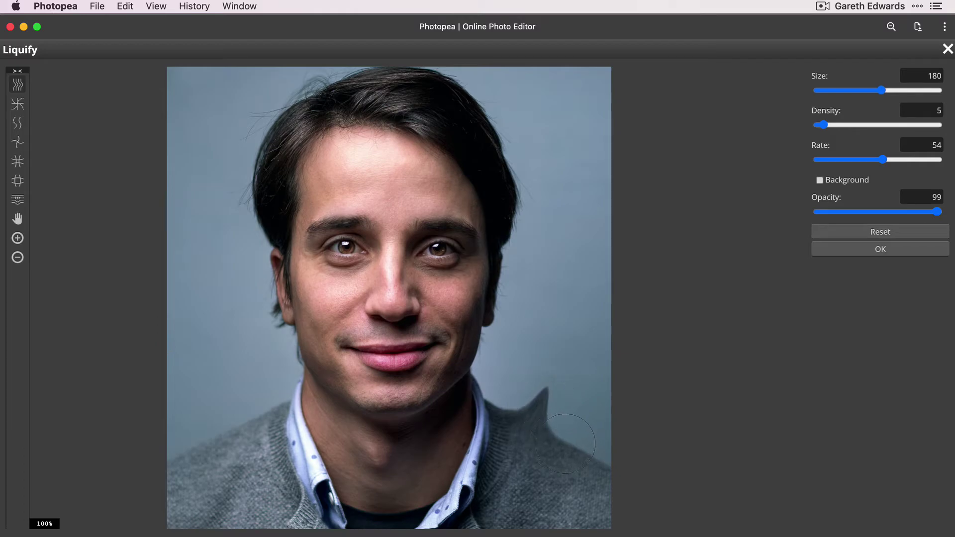
{"action": "left_click_drag", "start_coordinate": [568, 440], "coordinate": [571, 417]}
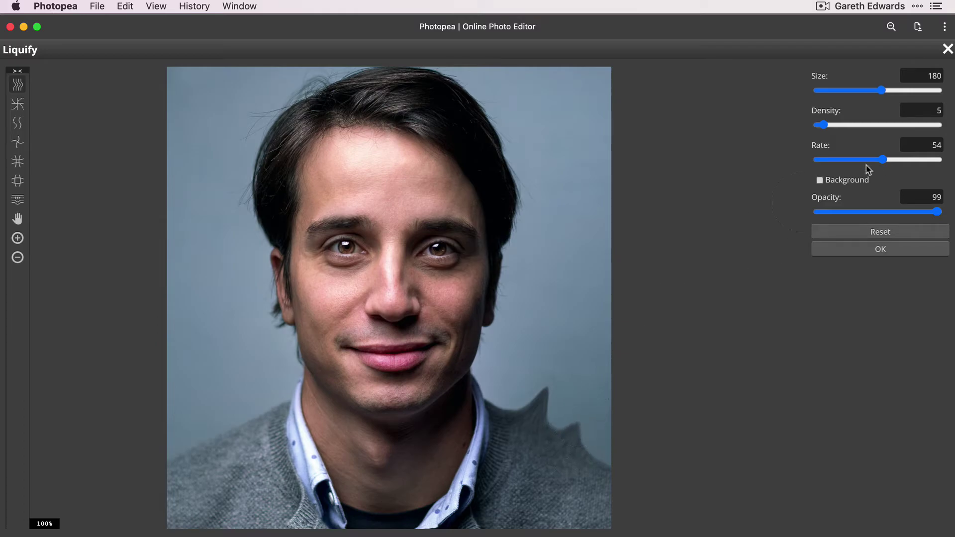
{"action": "left_click", "coordinate": [928, 125]}
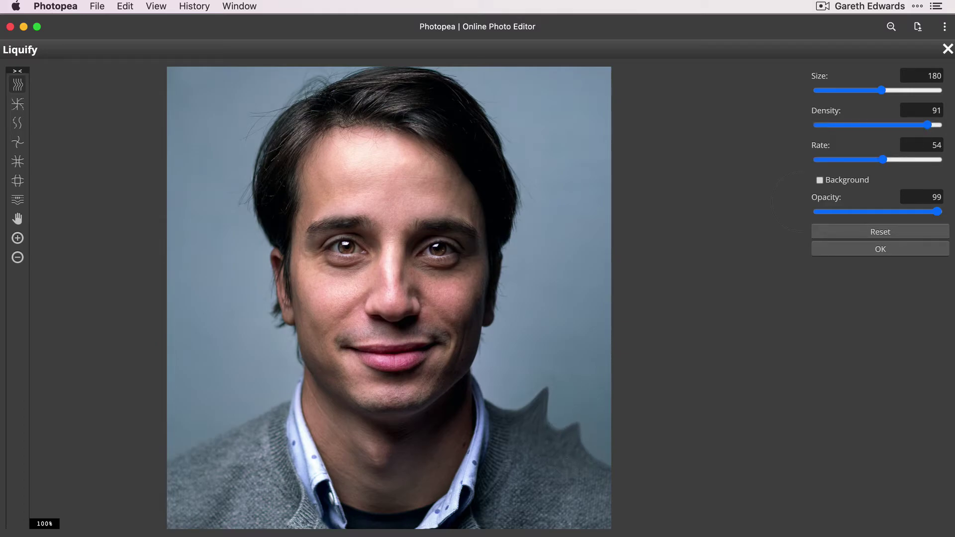
{"action": "mouse_move", "coordinate": [502, 392]}
{"action": "left_mouse_down"}
{"action": "mouse_move", "coordinate": [518, 363]}
{"action": "mouse_move", "coordinate": [507, 402]}
{"action": "mouse_move", "coordinate": [523, 347]}
{"action": "left_mouse_up"}
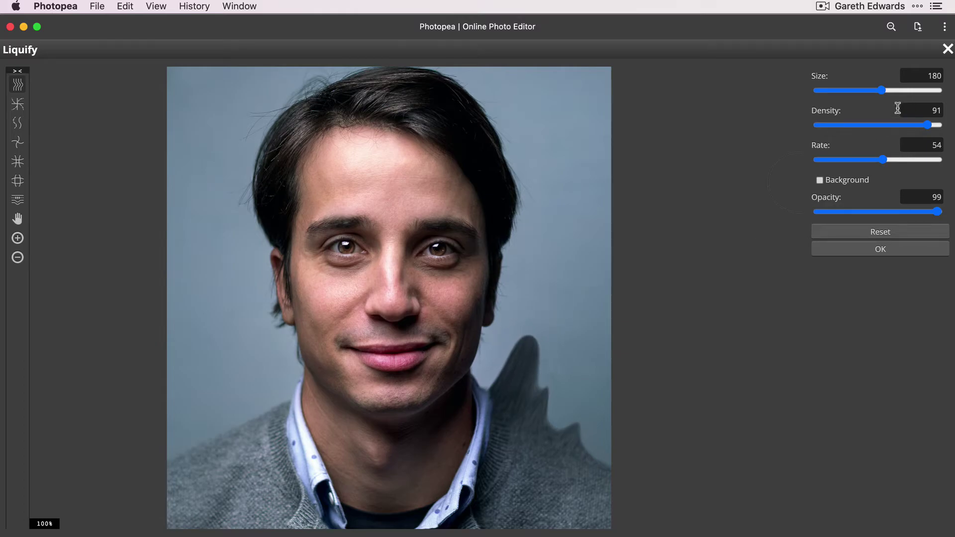
Set the brush density to 50 and reset the shoulder distortions
{"action": "left_click", "coordinate": [885, 125]}
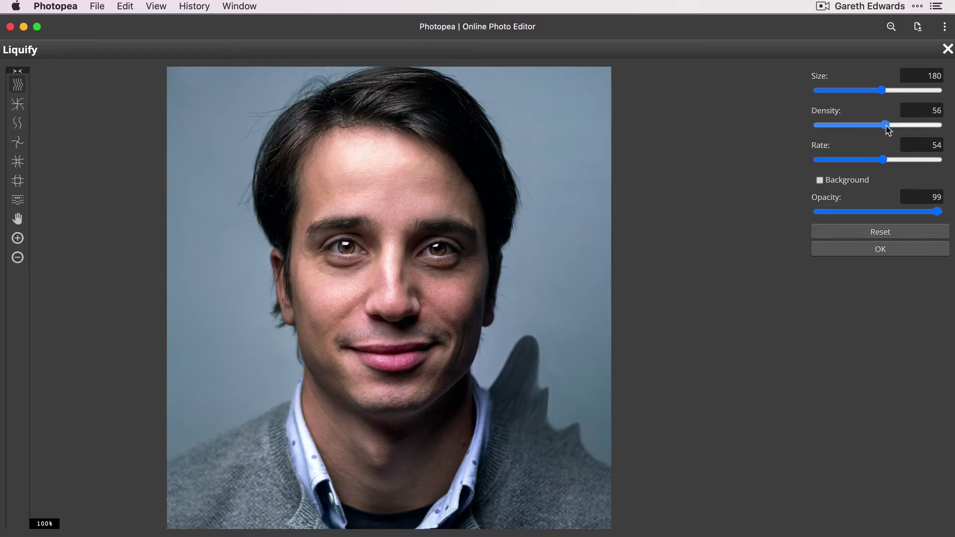
{"action": "left_click_drag", "start_coordinate": [889, 125], "coordinate": [882, 130]}
{"action": "left_click", "coordinate": [875, 233]}
Push the right-hand shoulder upward with the Warp brush at rate 5 and at rate 79, and reset the distortions
{"action": "left_click_drag", "start_coordinate": [885, 162], "coordinate": [826, 161]}
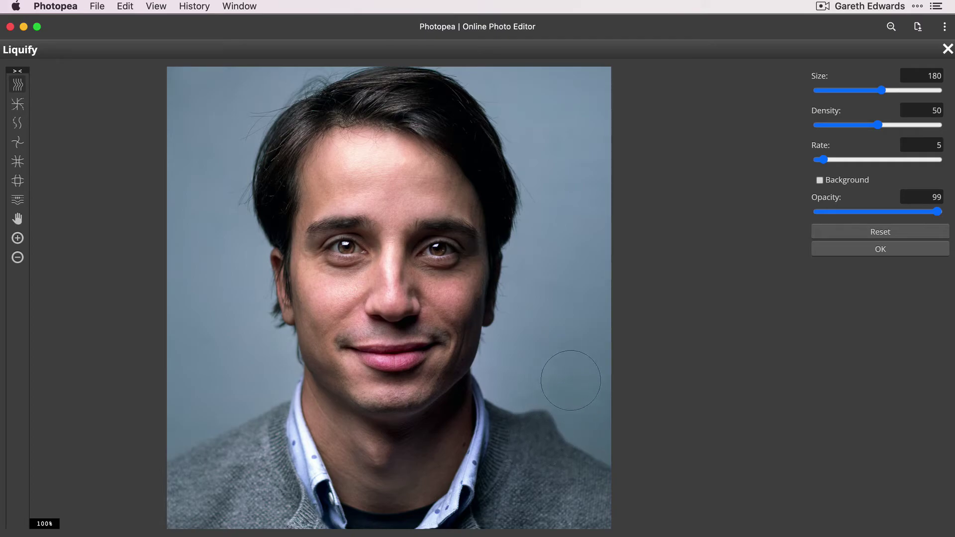
{"action": "left_click", "coordinate": [913, 159]}
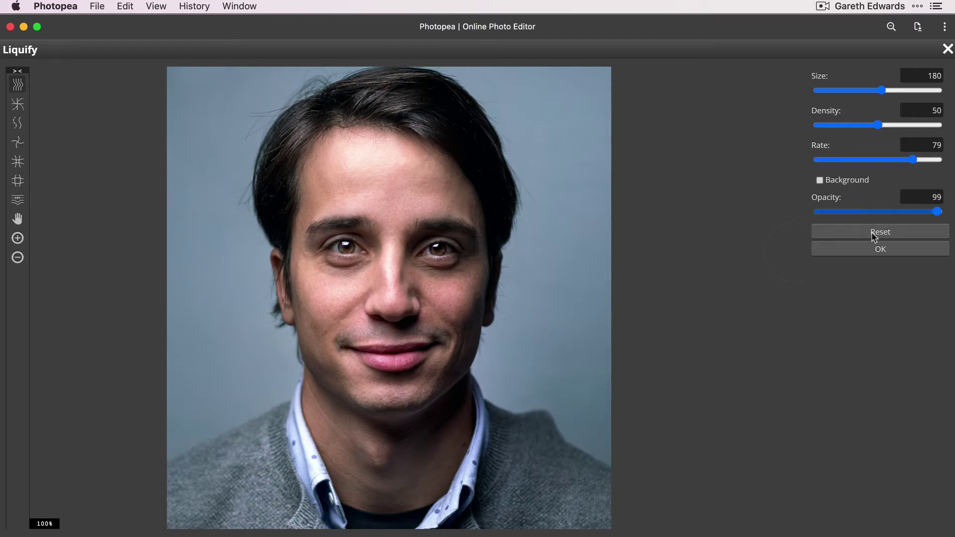
{"action": "left_click_drag", "start_coordinate": [542, 428], "coordinate": [543, 394]}
{"action": "mouse_move", "coordinate": [560, 451]}
{"action": "left_mouse_down"}
{"action": "mouse_move", "coordinate": [580, 399]}
{"action": "mouse_move", "coordinate": [569, 421]}
{"action": "mouse_move", "coordinate": [539, 440]}
{"action": "mouse_move", "coordinate": [542, 407]}
{"action": "left_mouse_up"}
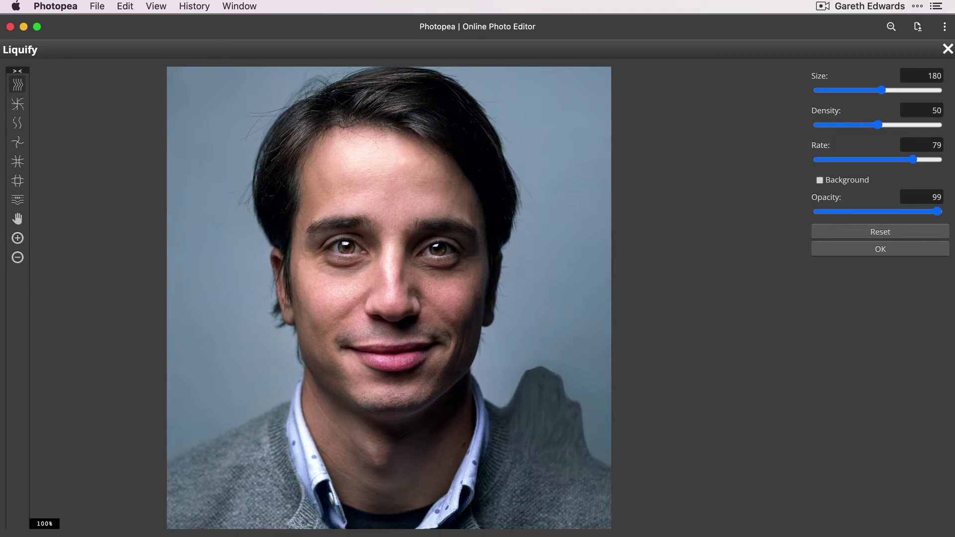
{"action": "left_click", "coordinate": [880, 232]}
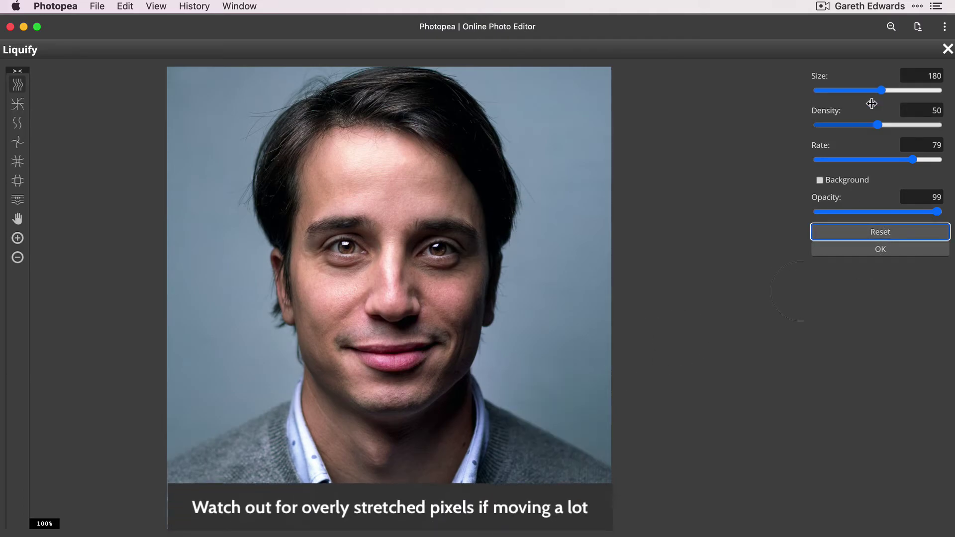
Set the brush rate to 50
{"action": "double_click", "coordinate": [925, 145]}
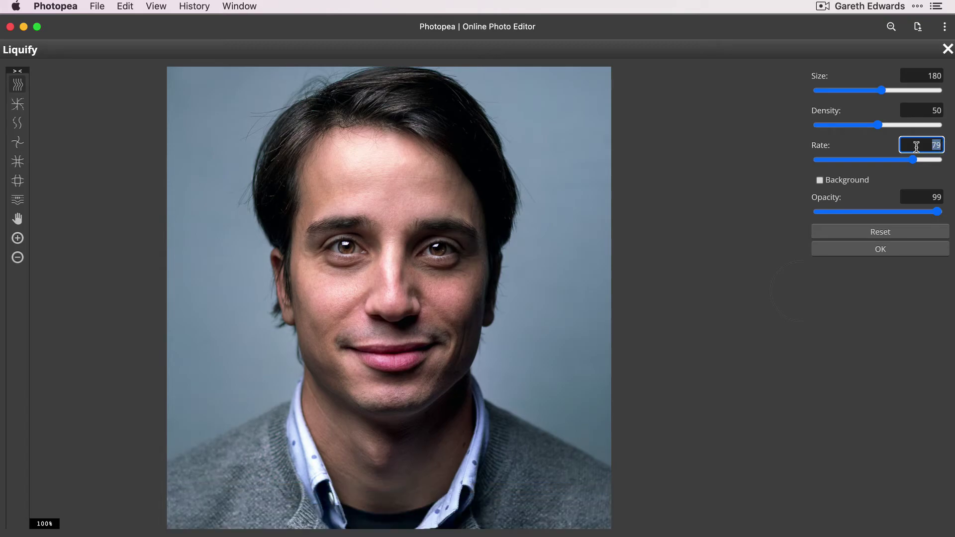
{"action": "type", "text": "50"}
{"action": "key", "text": "Return"}
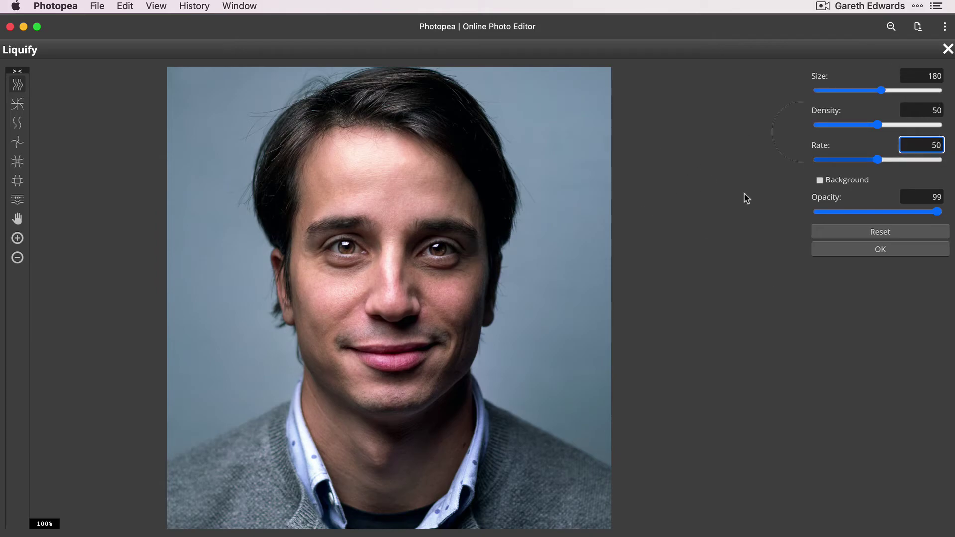
Reshape both shoulders of the sweater into rounder outlines with Warp strokes
{"action": "left_click", "coordinate": [521, 431]}
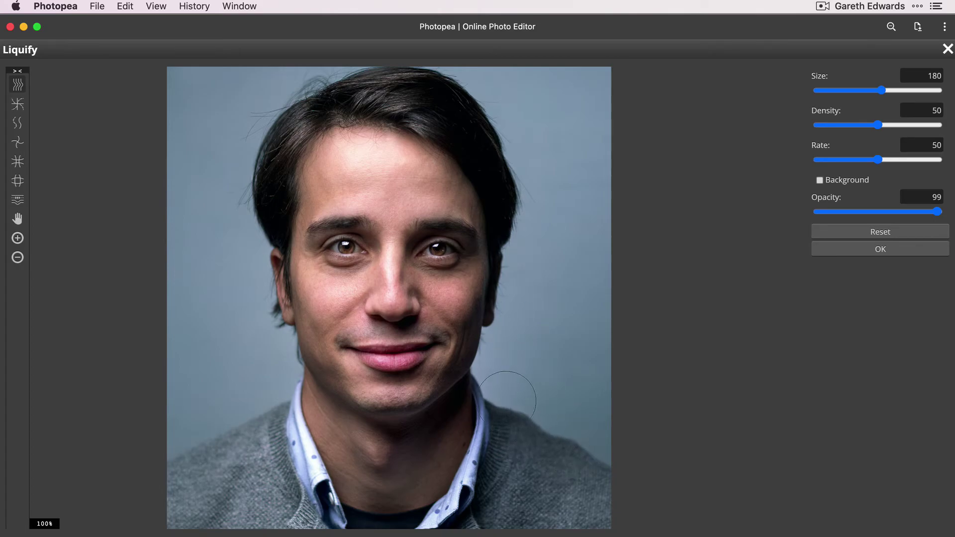
{"action": "mouse_move", "coordinate": [185, 412]}
{"action": "left_mouse_down"}
{"action": "mouse_move", "coordinate": [207, 442]}
{"action": "mouse_move", "coordinate": [207, 426]}
{"action": "mouse_move", "coordinate": [259, 418]}
{"action": "mouse_move", "coordinate": [241, 428]}
{"action": "mouse_move", "coordinate": [244, 414]}
{"action": "mouse_move", "coordinate": [216, 434]}
{"action": "mouse_move", "coordinate": [218, 424]}
{"action": "mouse_move", "coordinate": [264, 416]}
{"action": "mouse_move", "coordinate": [261, 404]}
{"action": "mouse_move", "coordinate": [225, 421]}
{"action": "mouse_move", "coordinate": [184, 453]}
{"action": "mouse_move", "coordinate": [226, 445]}
{"action": "mouse_move", "coordinate": [194, 455]}
{"action": "left_mouse_up"}
{"action": "left_click_drag", "start_coordinate": [545, 405], "coordinate": [577, 428]}
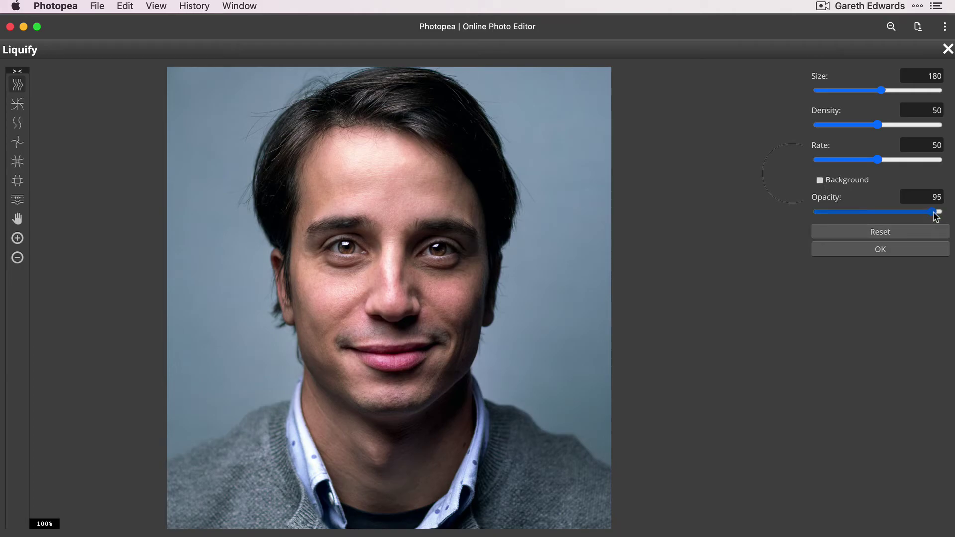
Turn on the Background display with its opacity at 51 and reset the shoulder distortions
{"action": "left_click_drag", "start_coordinate": [938, 212], "coordinate": [948, 214]}
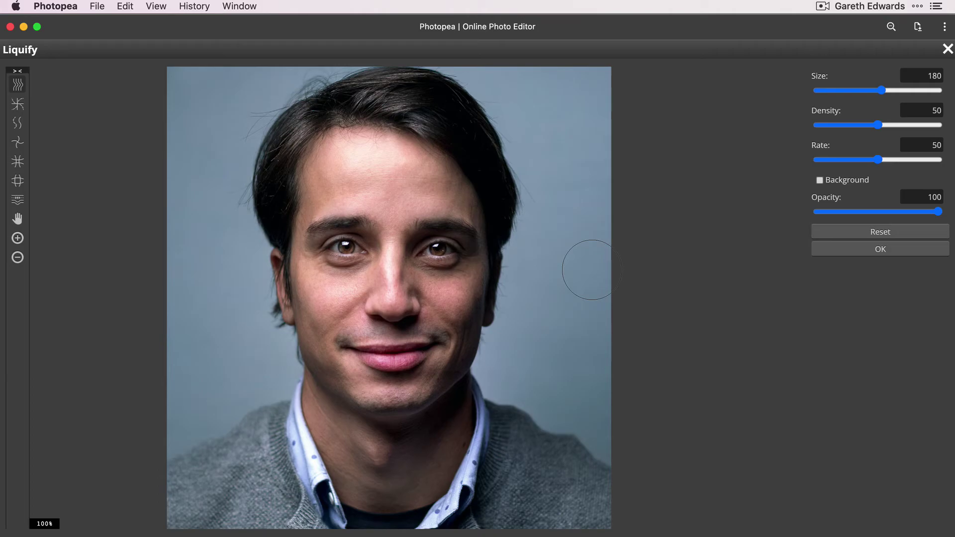
{"action": "left_click", "coordinate": [820, 180]}
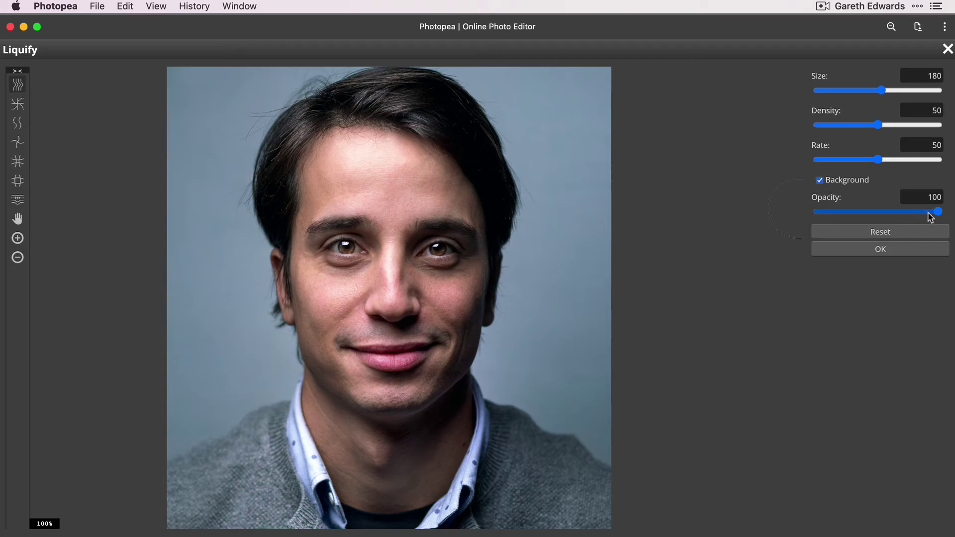
{"action": "left_click_drag", "start_coordinate": [929, 212], "coordinate": [932, 209]}
{"action": "left_click_drag", "start_coordinate": [935, 213], "coordinate": [881, 218]}
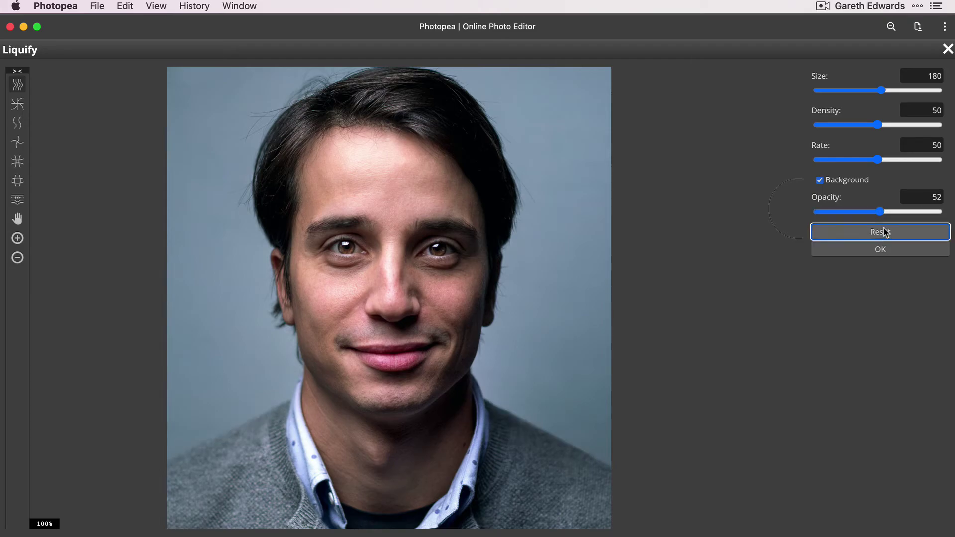
{"action": "left_click_drag", "start_coordinate": [881, 216], "coordinate": [878, 214]}
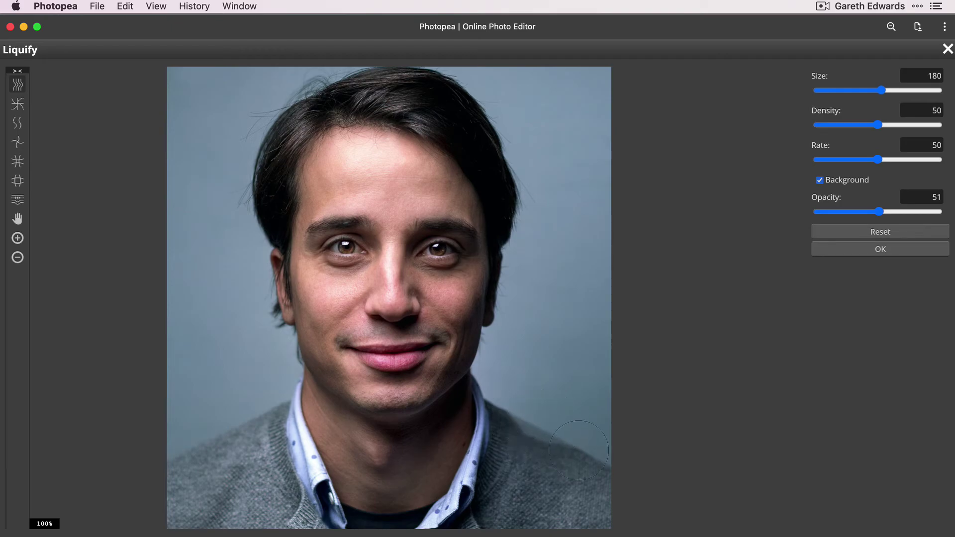
Push the right-hand ear and jaw edges inward with Warp strokes, set the opacity to 66, and turn the Background display off
{"action": "left_click_drag", "start_coordinate": [498, 347], "coordinate": [478, 344]}
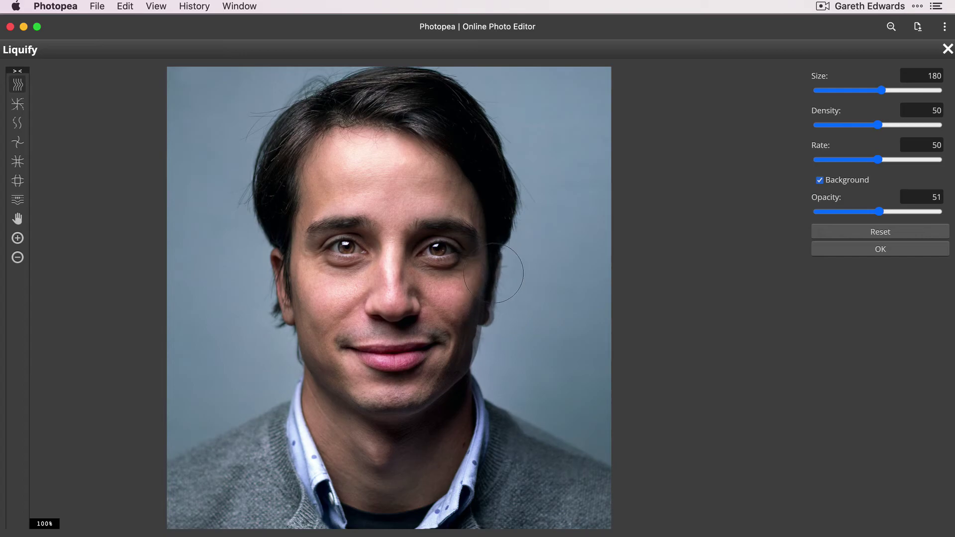
{"action": "left_click_drag", "start_coordinate": [885, 213], "coordinate": [844, 213]}
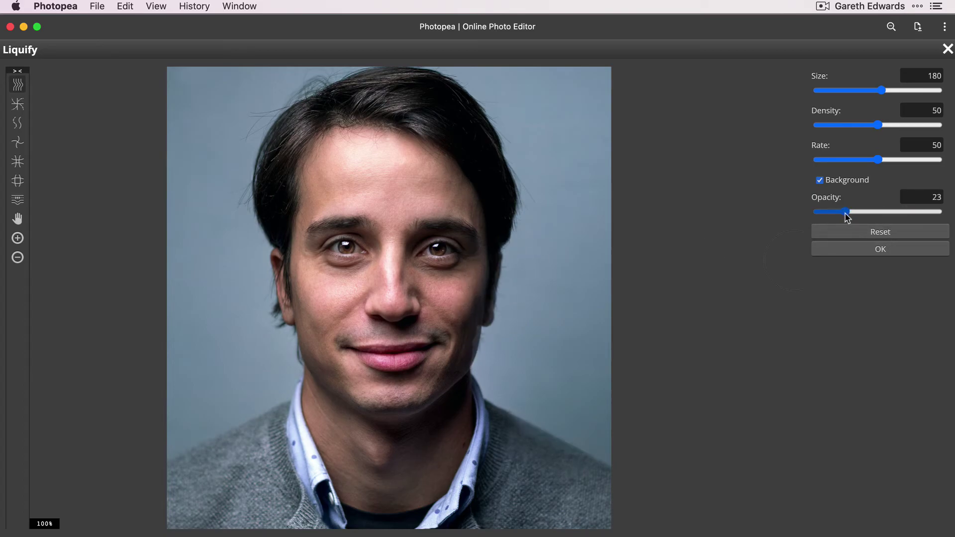
{"action": "left_click", "coordinate": [896, 212]}
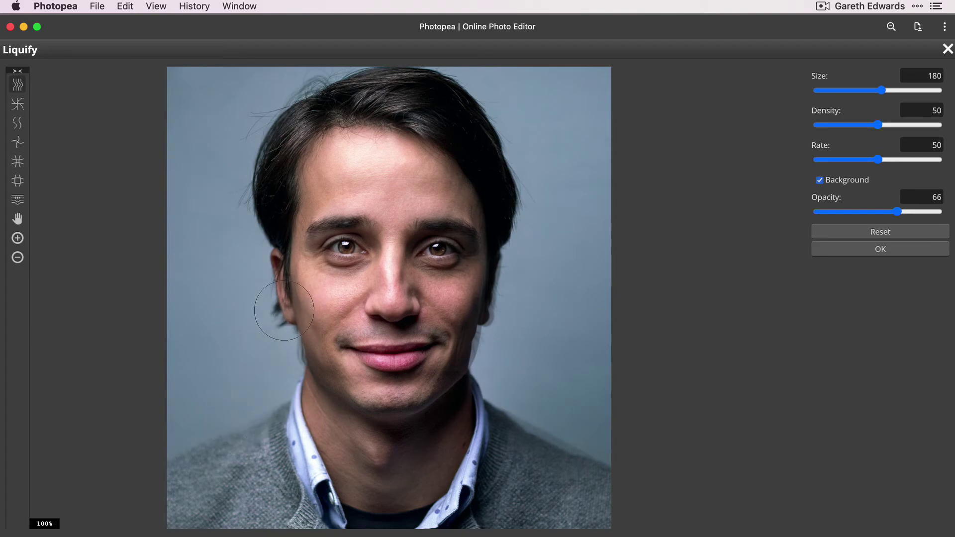
{"action": "mouse_move", "coordinate": [492, 314]}
{"action": "left_mouse_down"}
{"action": "mouse_move", "coordinate": [490, 338]}
{"action": "mouse_move", "coordinate": [476, 349]}
{"action": "left_mouse_up"}
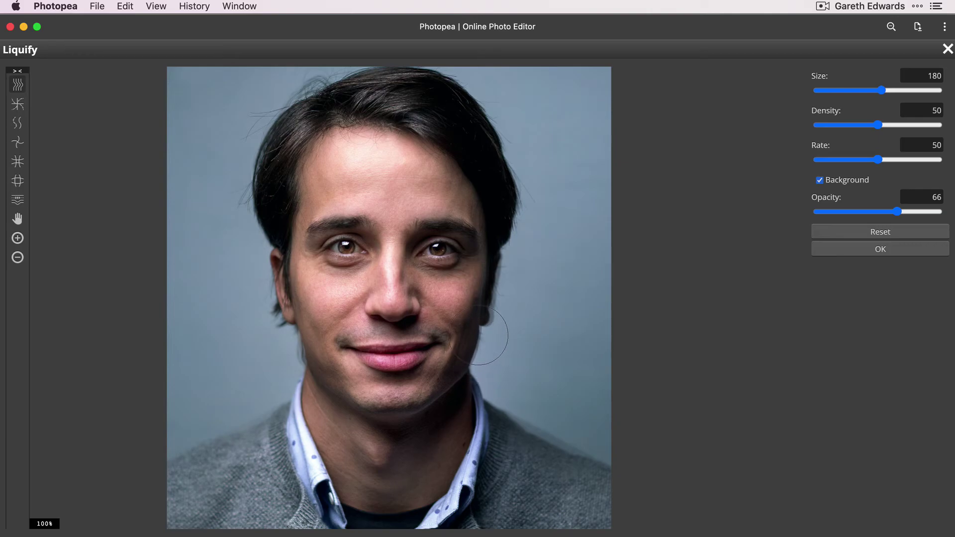
{"action": "left_click", "coordinate": [820, 180]}
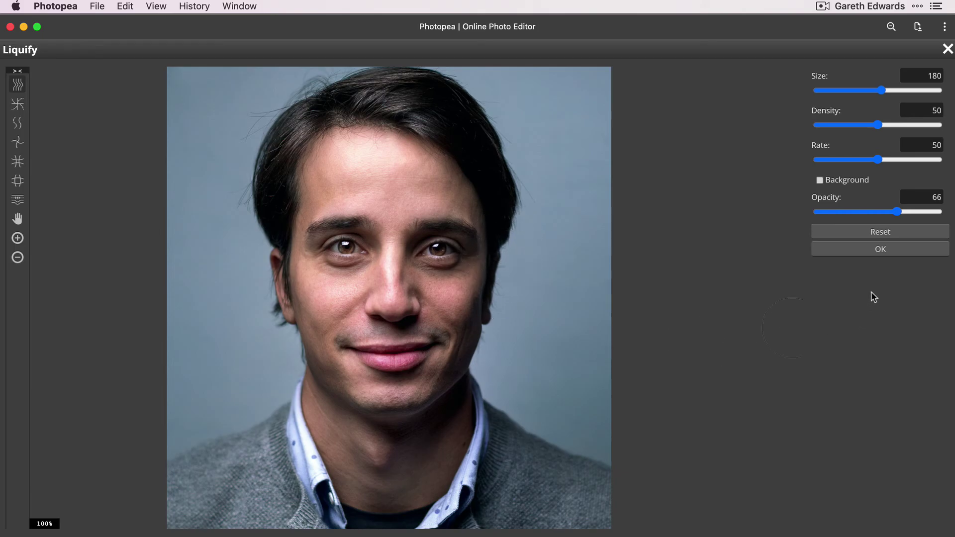
Apply the current Liquify edits and convert the Liquify Test layer to a smart object
{"action": "left_click", "coordinate": [883, 249]}
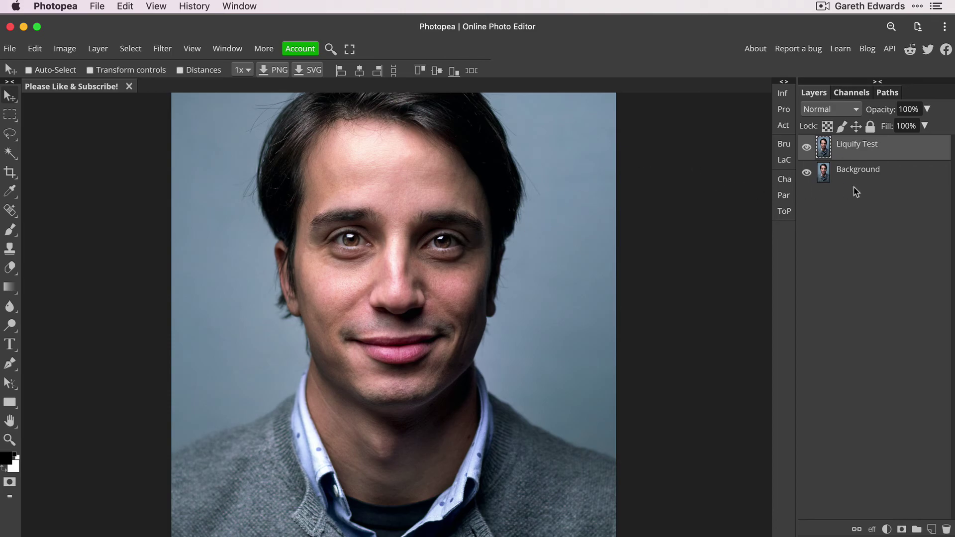
{"action": "right_click", "coordinate": [893, 152]}
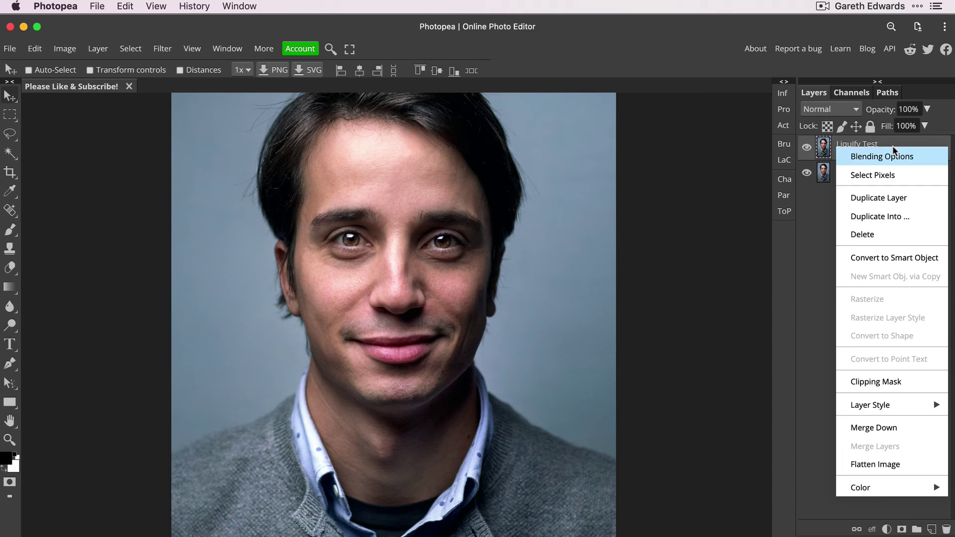
{"action": "left_click", "coordinate": [888, 259]}
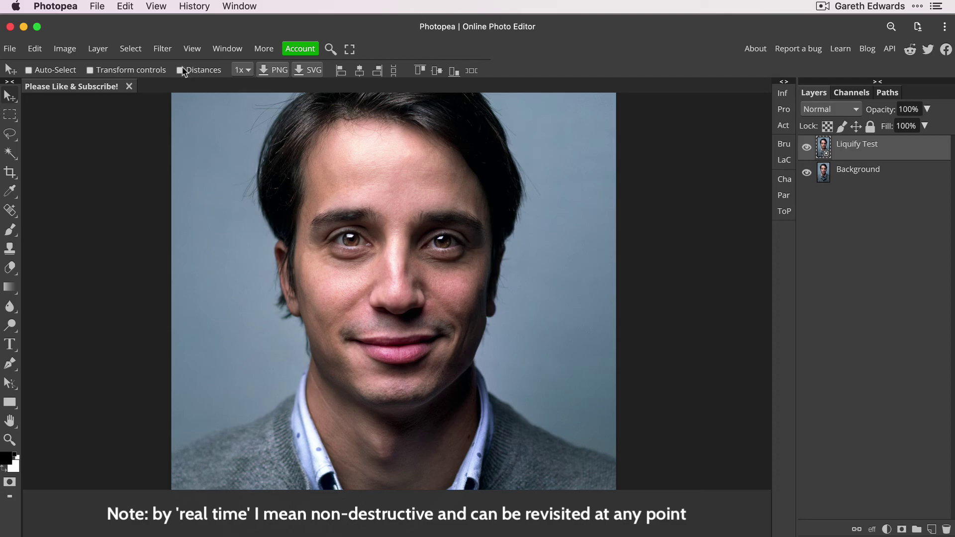
Apply a Liquify filter to the smart object, pushing the jaw edges outward and the mouth corners up into a wider smile with Warp strokes
{"action": "left_click", "coordinate": [168, 51]}
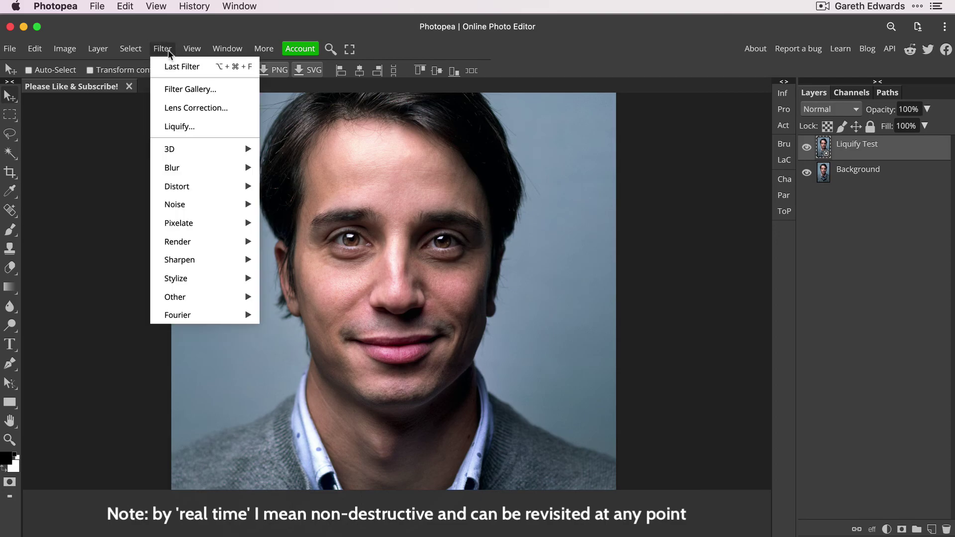
{"action": "left_click", "coordinate": [177, 126]}
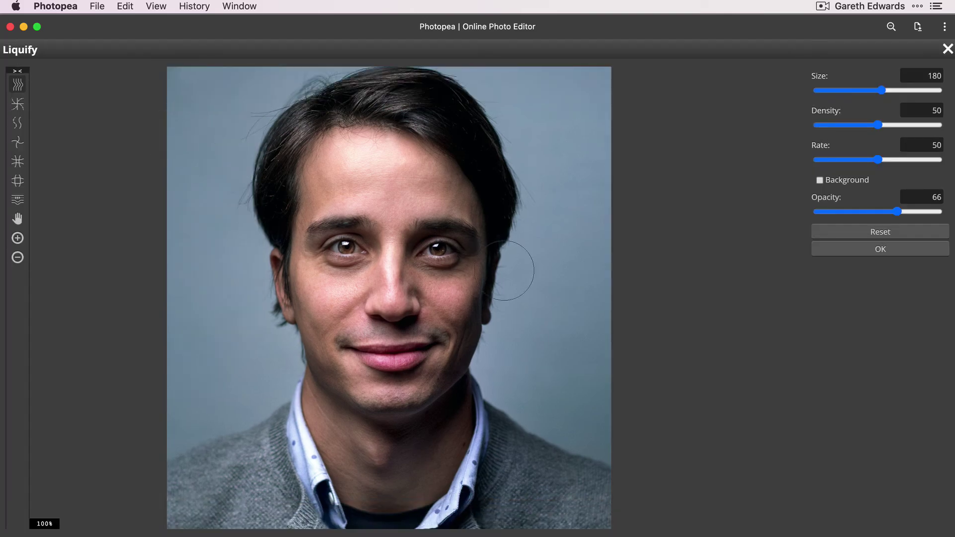
{"action": "left_click_drag", "start_coordinate": [463, 343], "coordinate": [485, 348]}
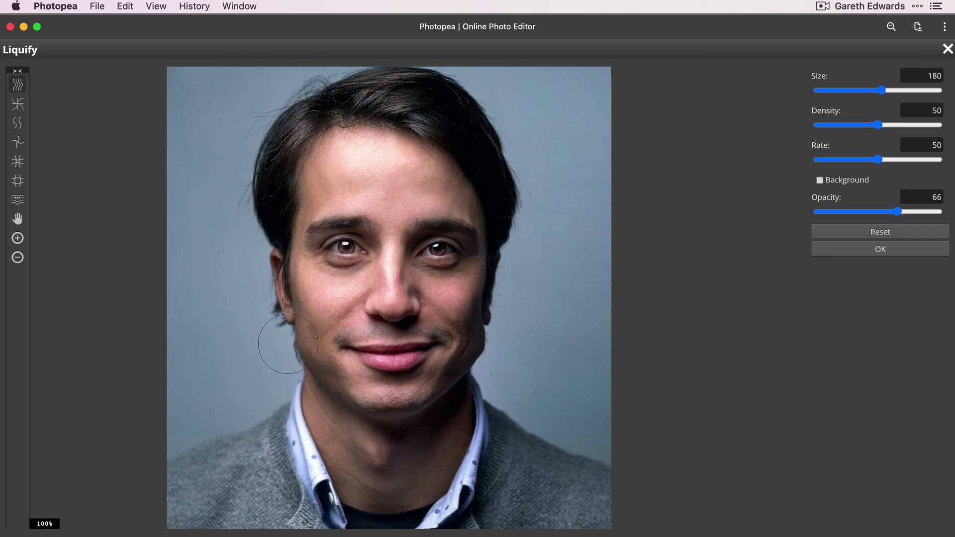
{"action": "left_click_drag", "start_coordinate": [431, 353], "coordinate": [440, 343]}
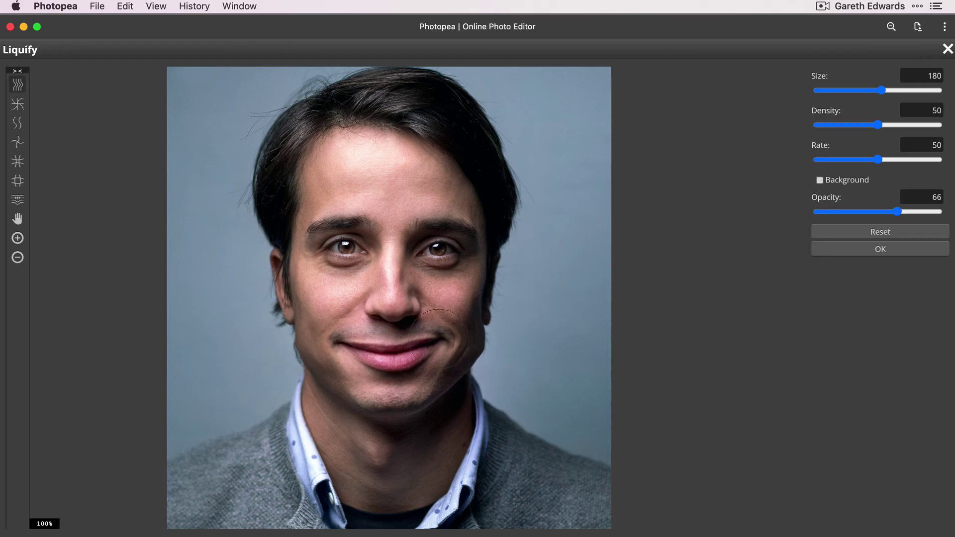
{"action": "left_click", "coordinate": [870, 254]}
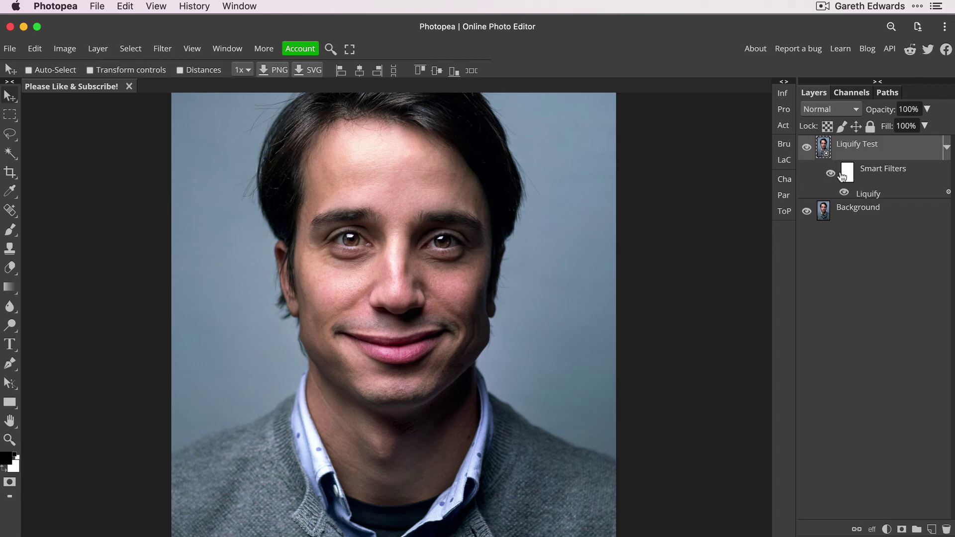
Reopen the Liquify smart filter to review its editable distortions, close it with OK, and toggle the filter's visibility to compare before and after
{"action": "double_click", "coordinate": [869, 193]}
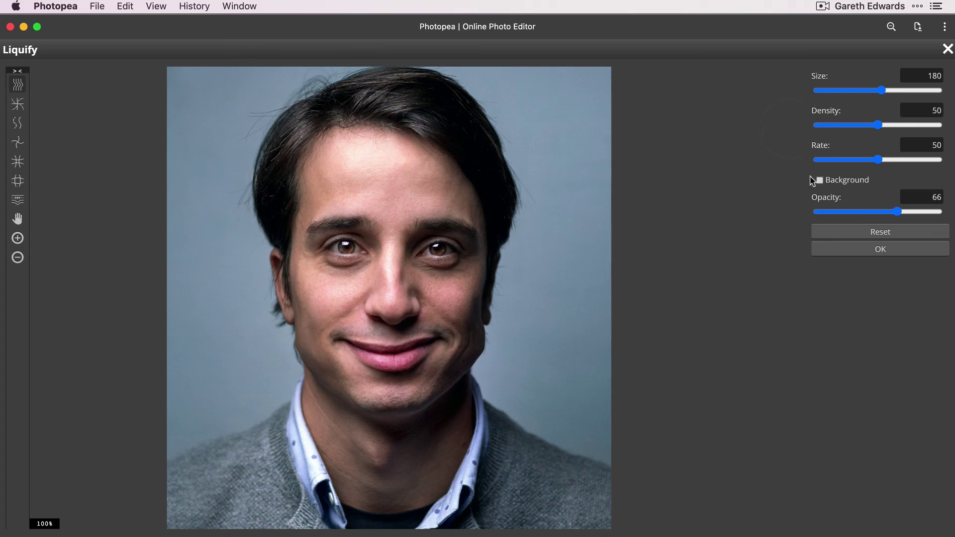
{"action": "left_click", "coordinate": [864, 252]}
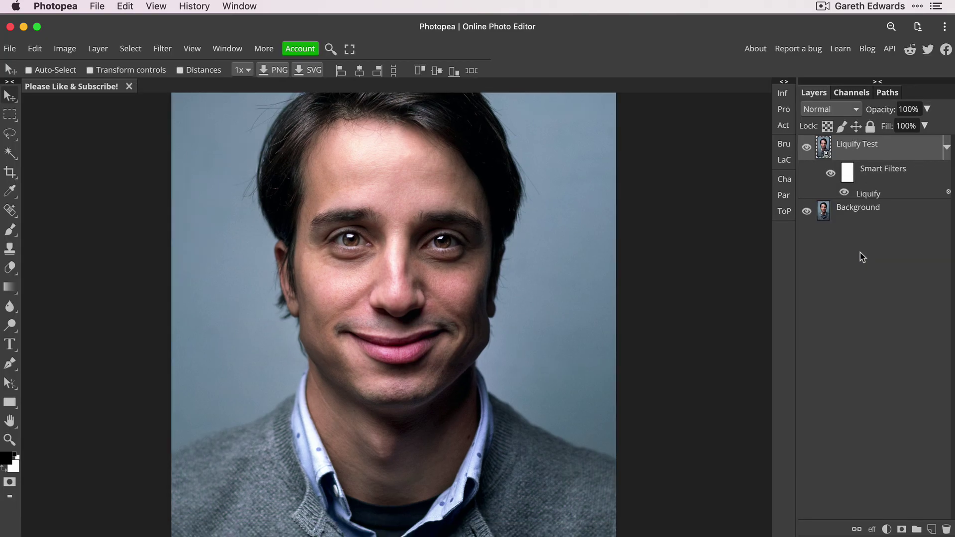
{"action": "left_click", "coordinate": [844, 193]}
{"action": "left_click", "coordinate": [844, 193]}
{"action": "left_click", "coordinate": [845, 194]}
{"action": "left_click", "coordinate": [844, 193]}
{"action": "left_click", "coordinate": [844, 193]}
{"action": "left_click", "coordinate": [844, 194]}
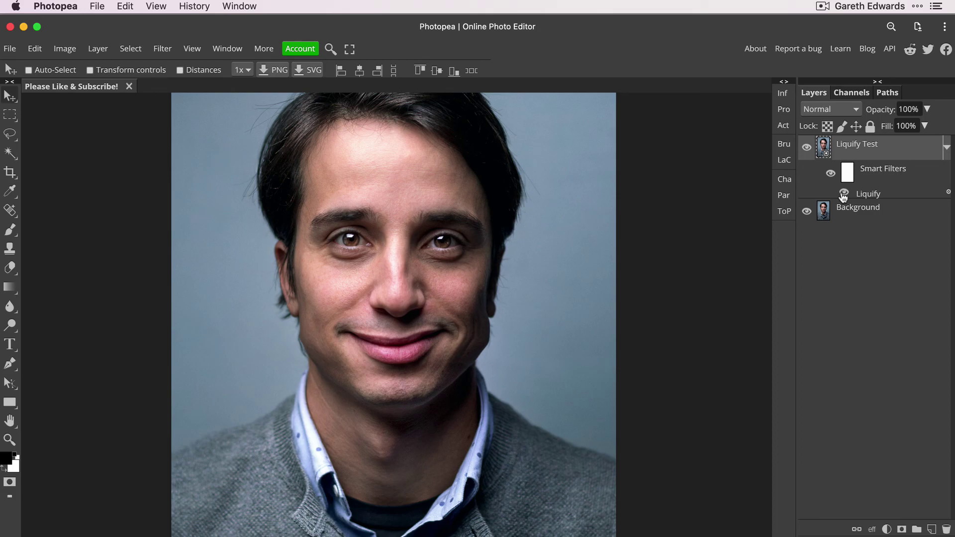